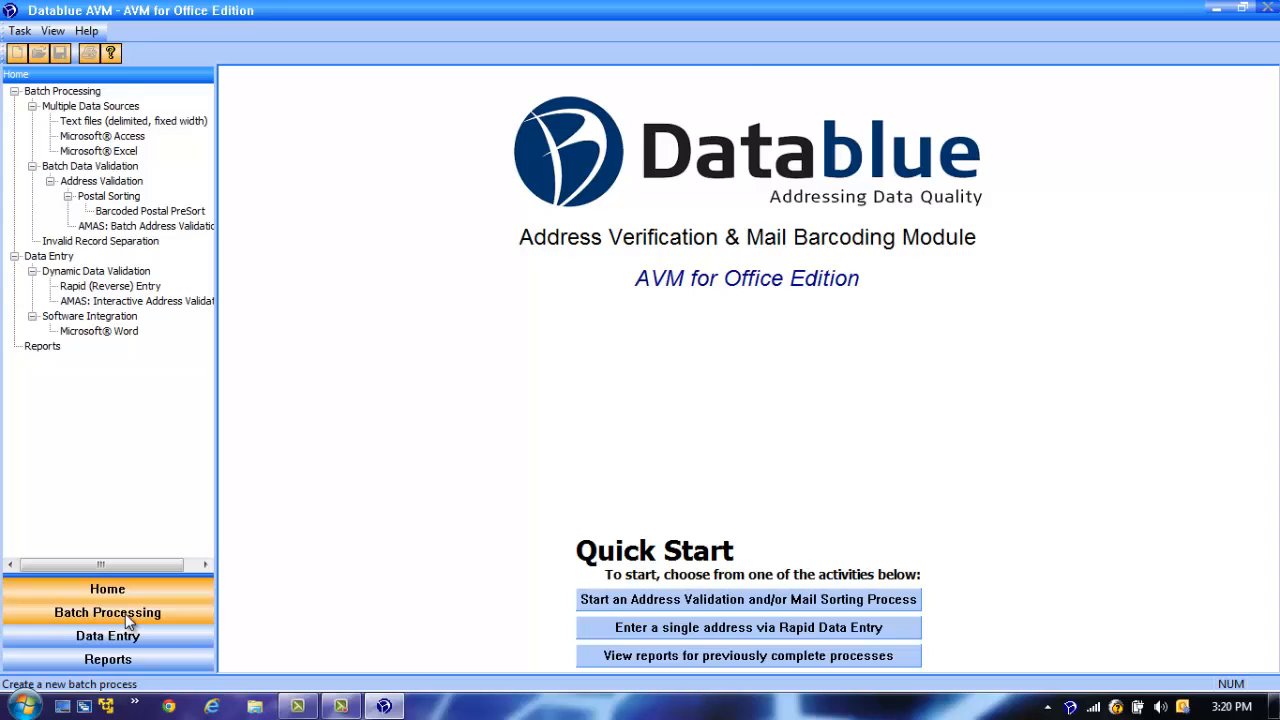
- Start a batch process that uses the 300 Records sheet of Sample Address Data.xlsx from the Desktop as its data source
click(125, 613)
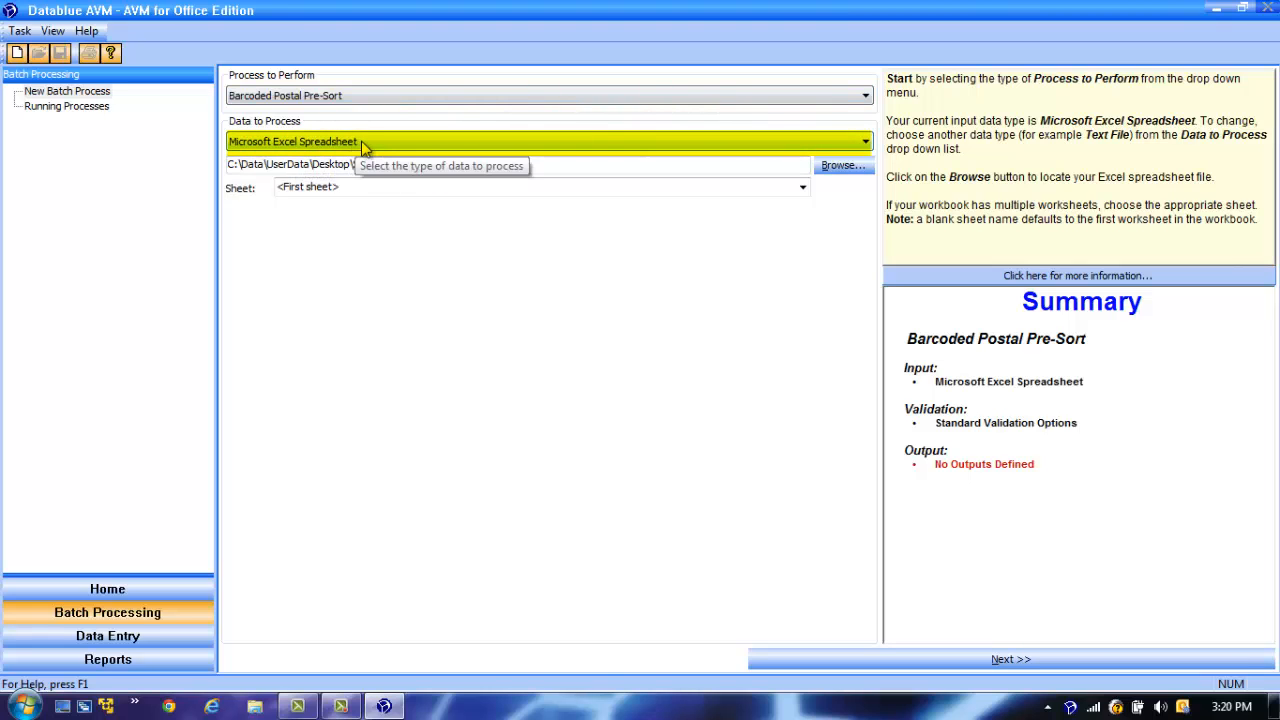
click(843, 166)
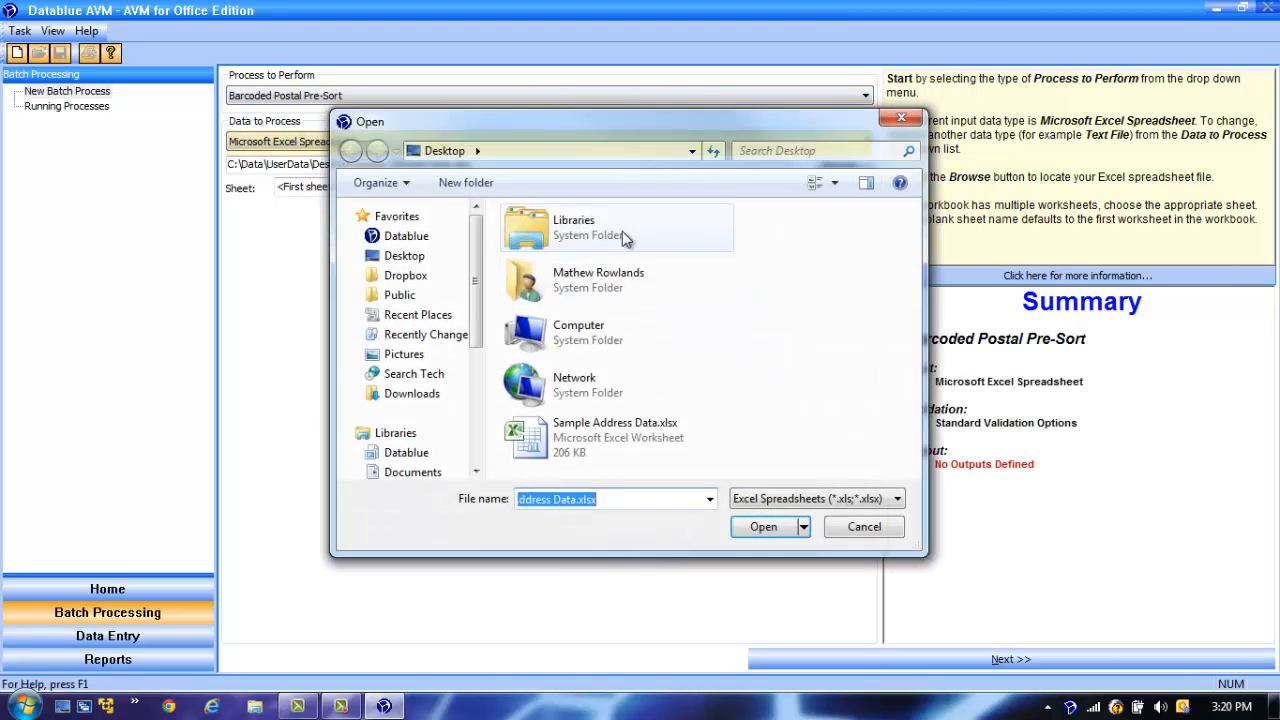
click(593, 455)
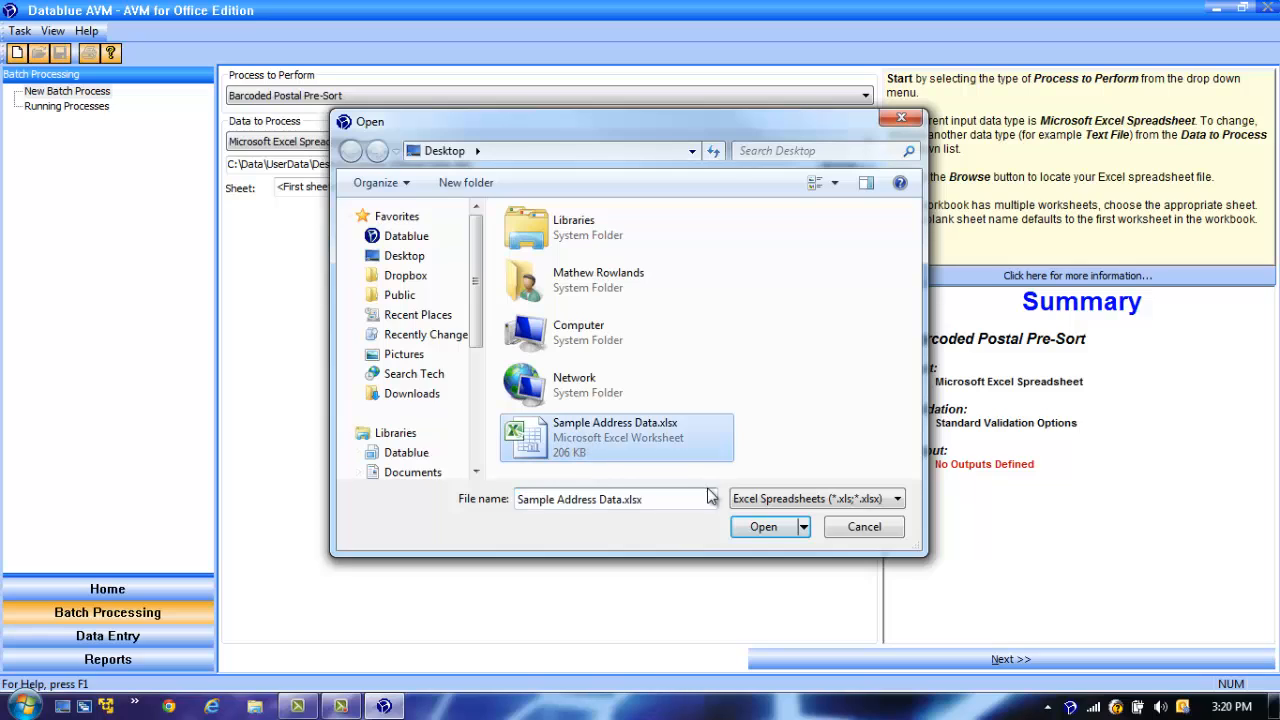
click(766, 528)
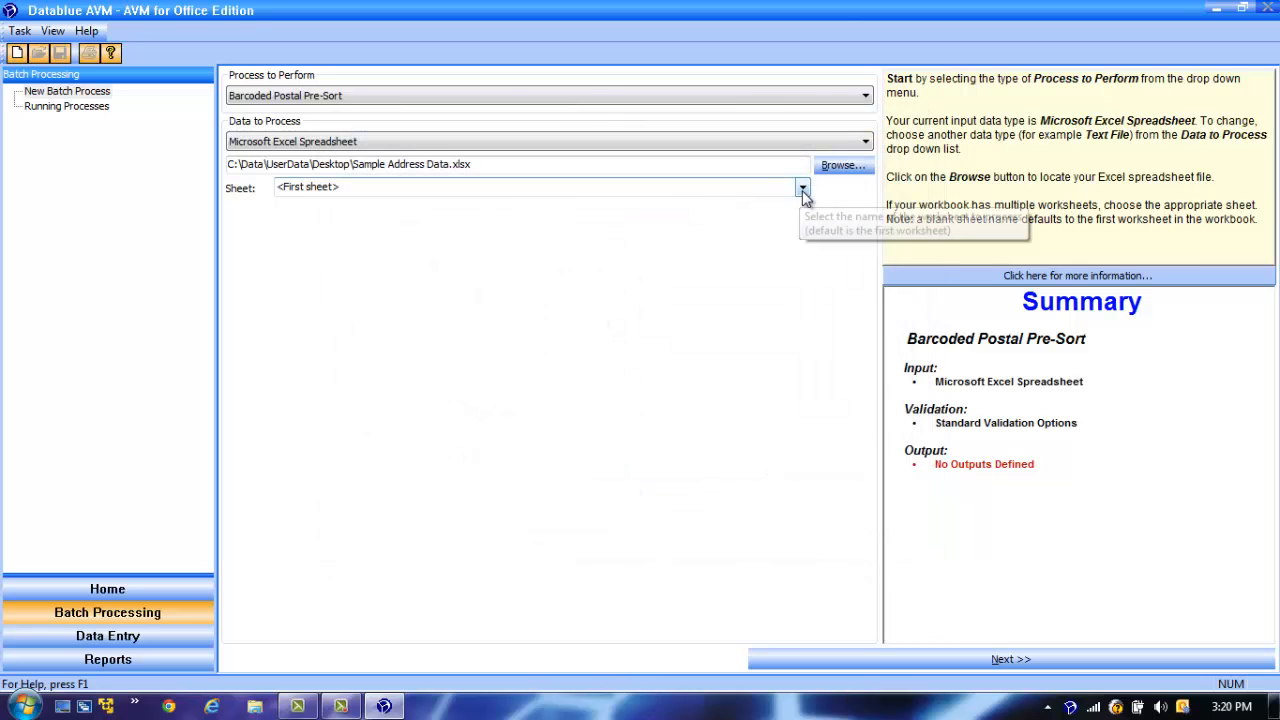
click(803, 189)
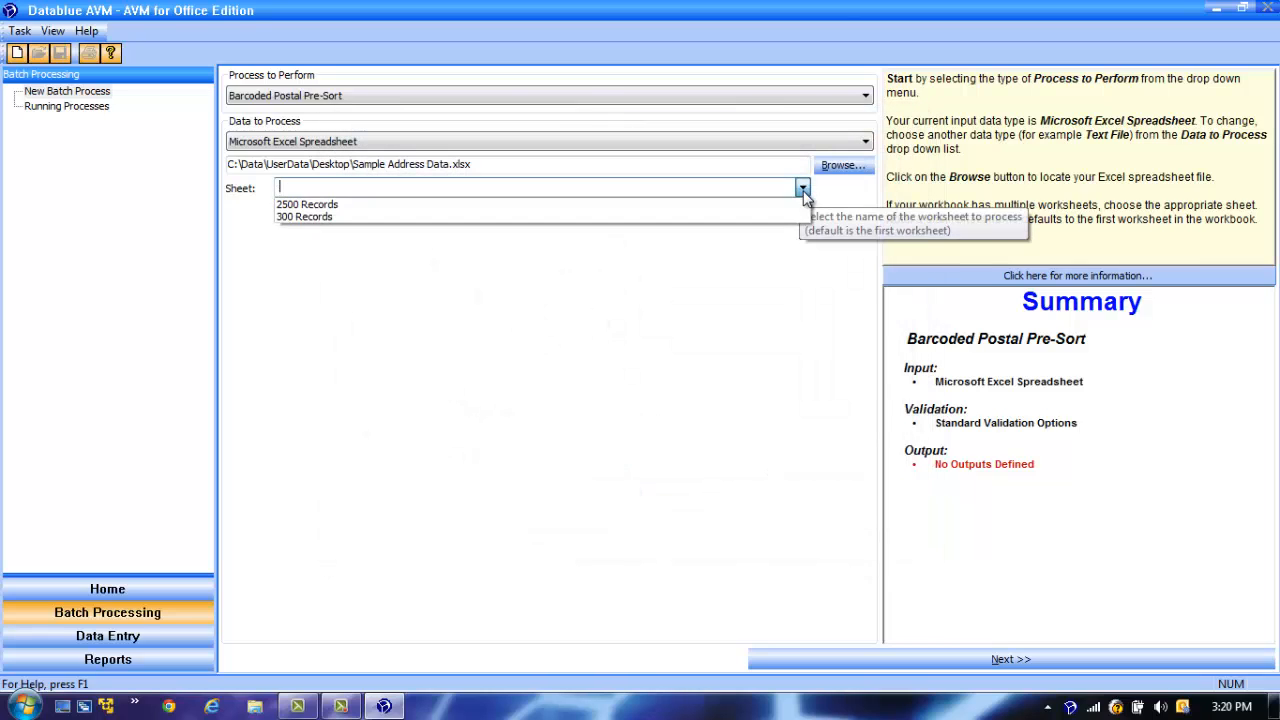
click(721, 216)
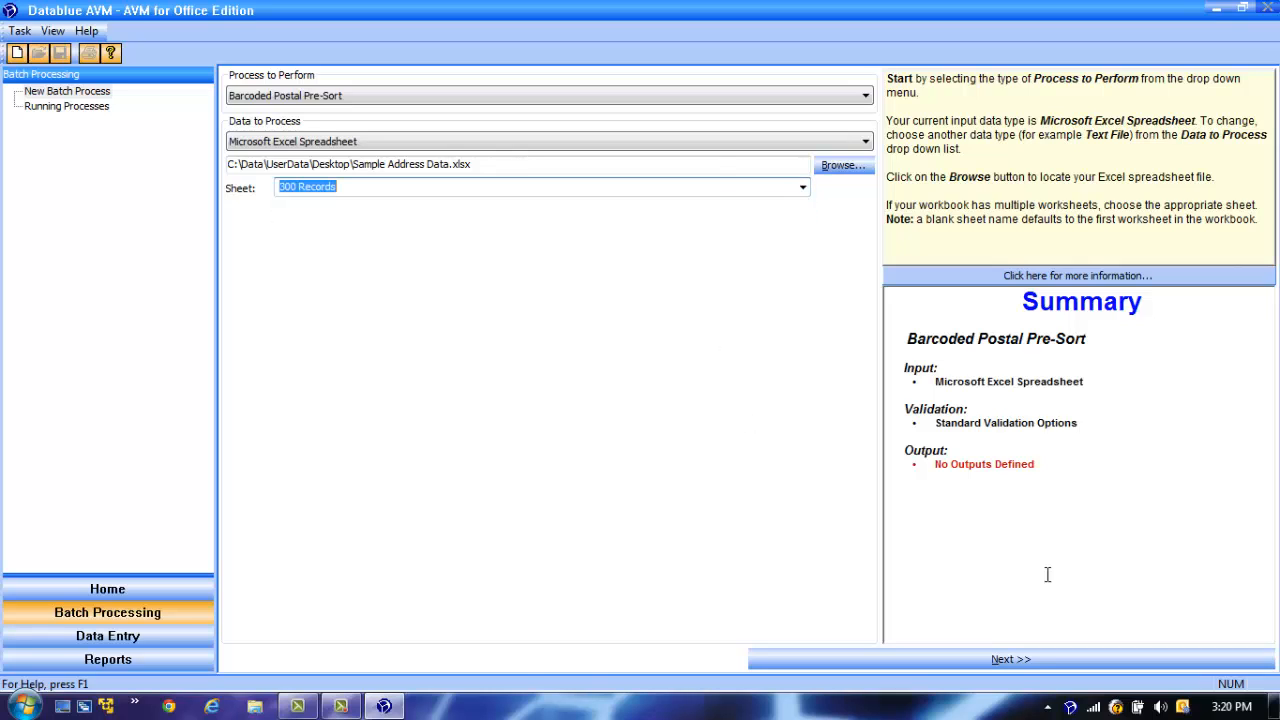
- Continue to the column associations and associate the ZIPCODE column with Postcode
click(1024, 661)
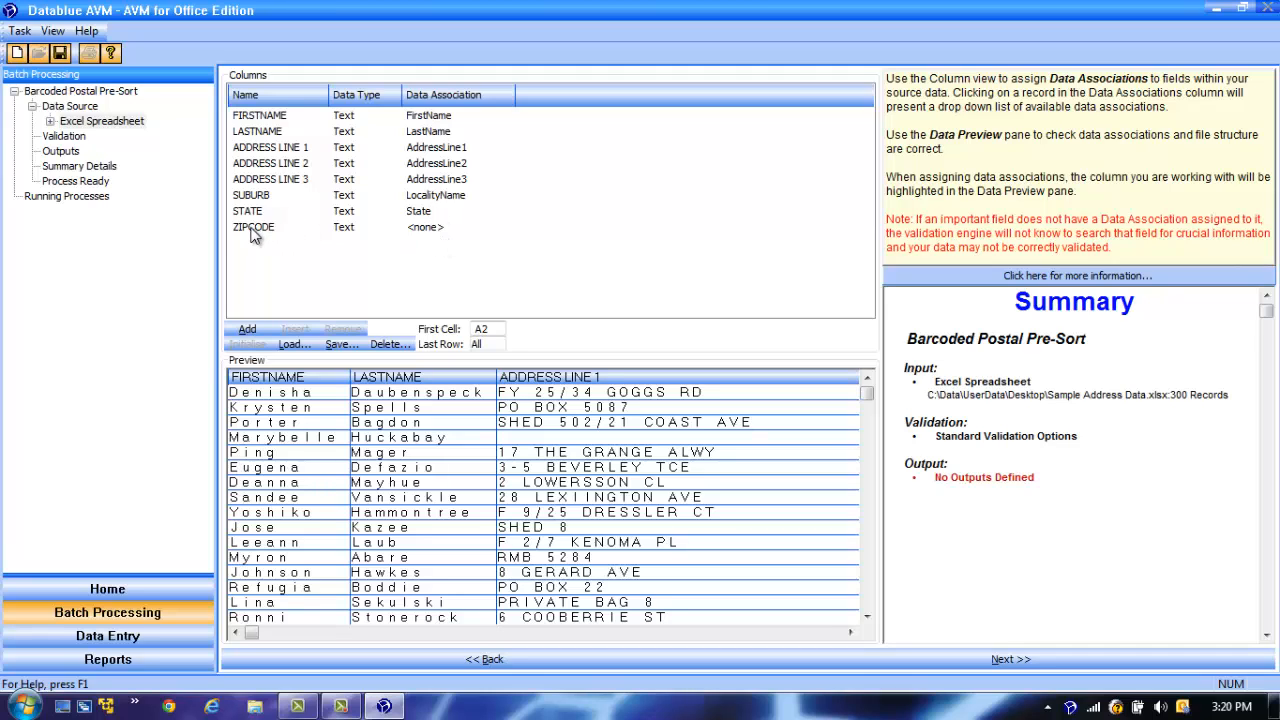
click(436, 234)
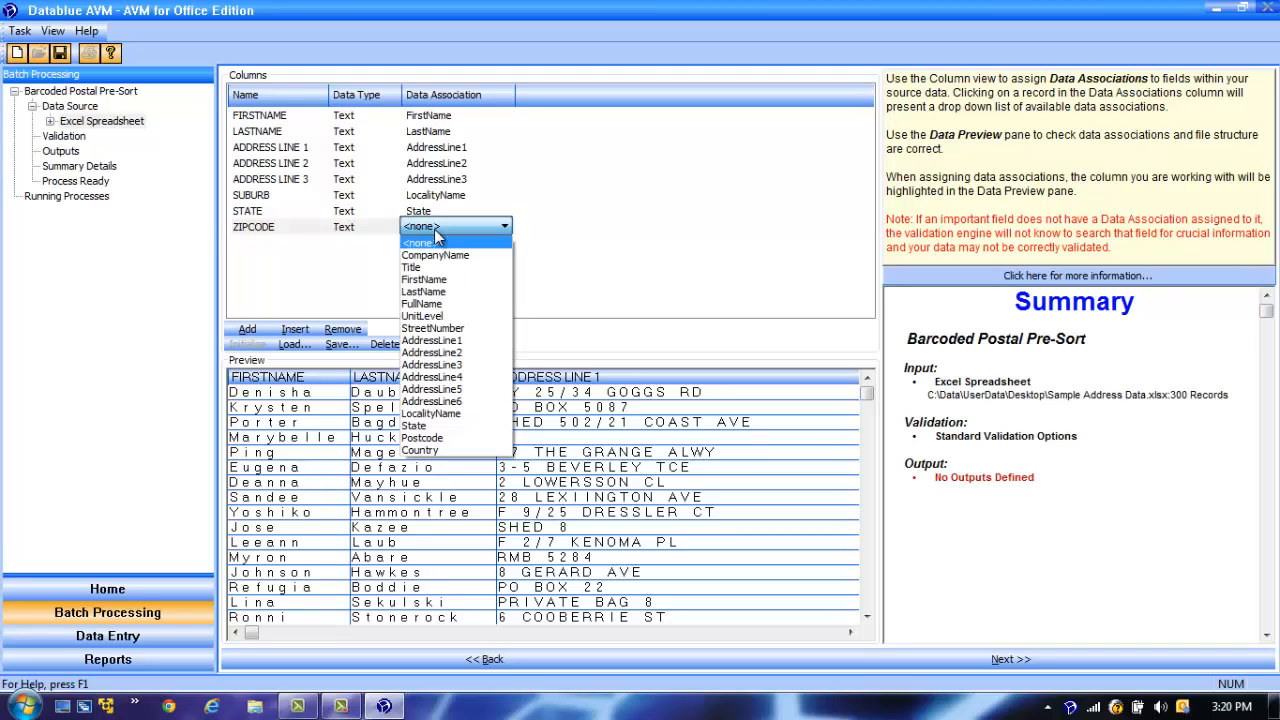
click(442, 440)
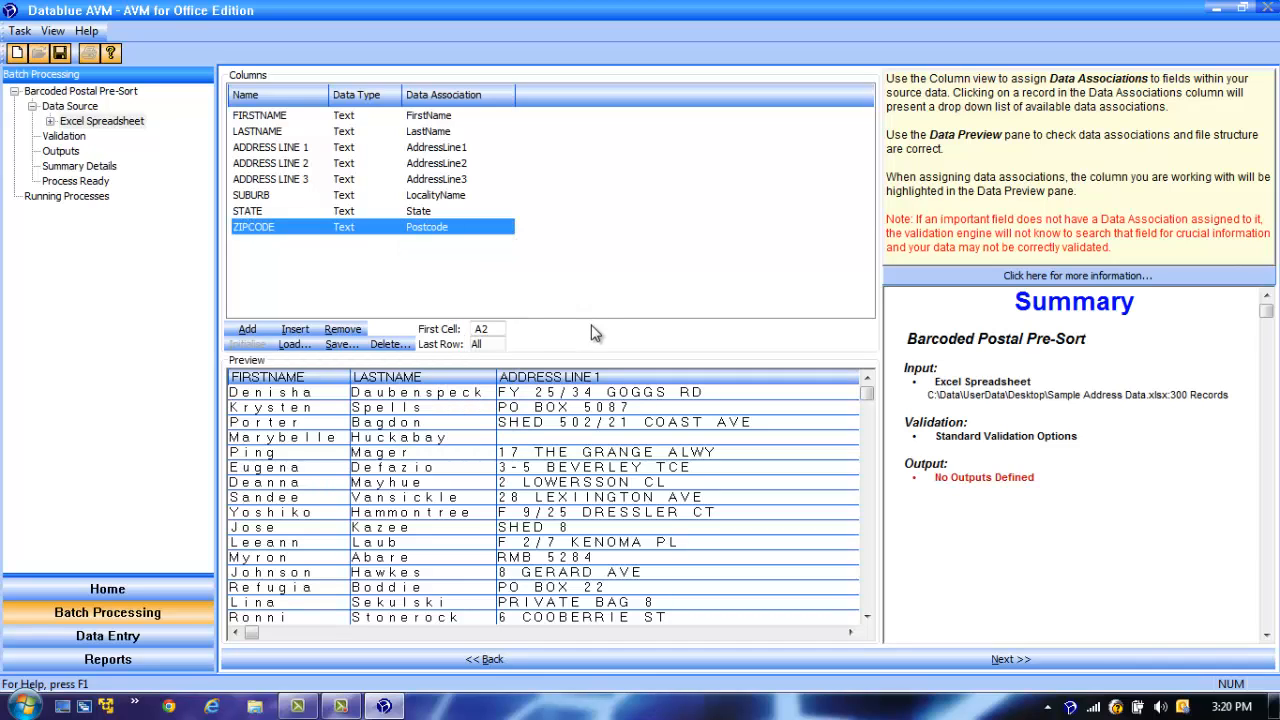
- Check the FIRSTNAME, LASTNAME and ADDRESS LINE 1 columns in the data preview, and proceed to the output settings with the standard validation options
click(300, 380)
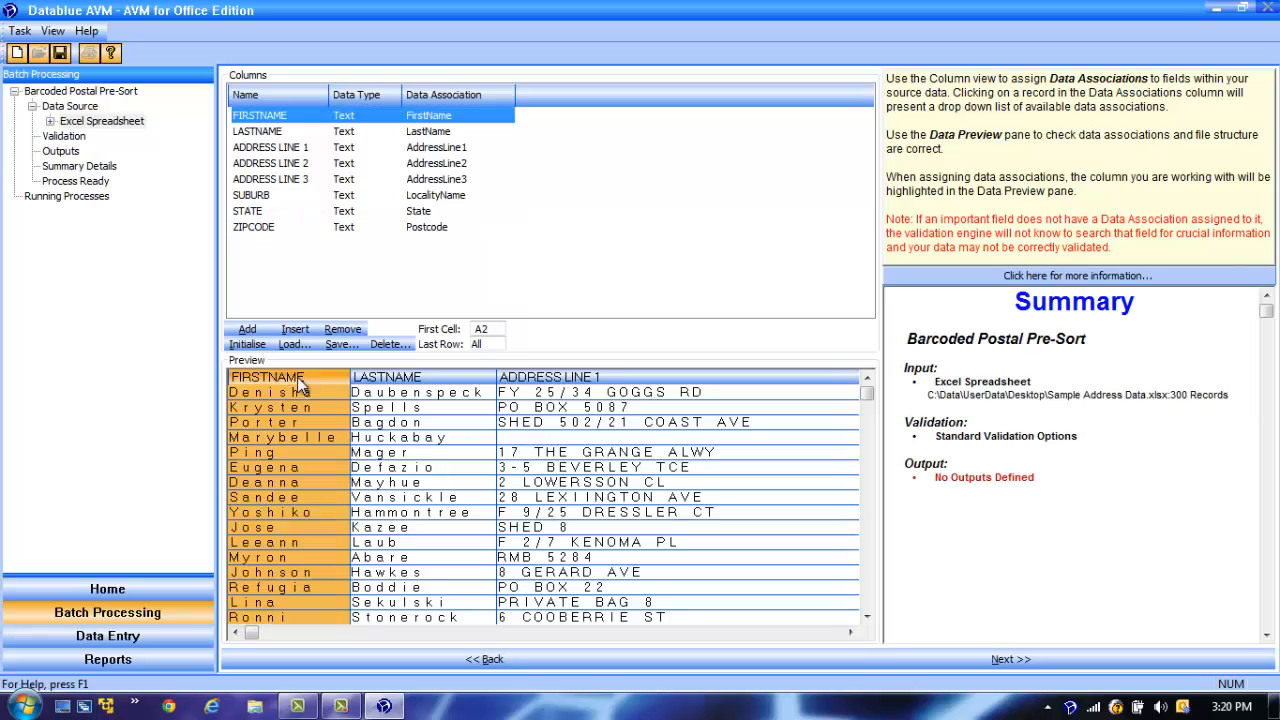
click(406, 382)
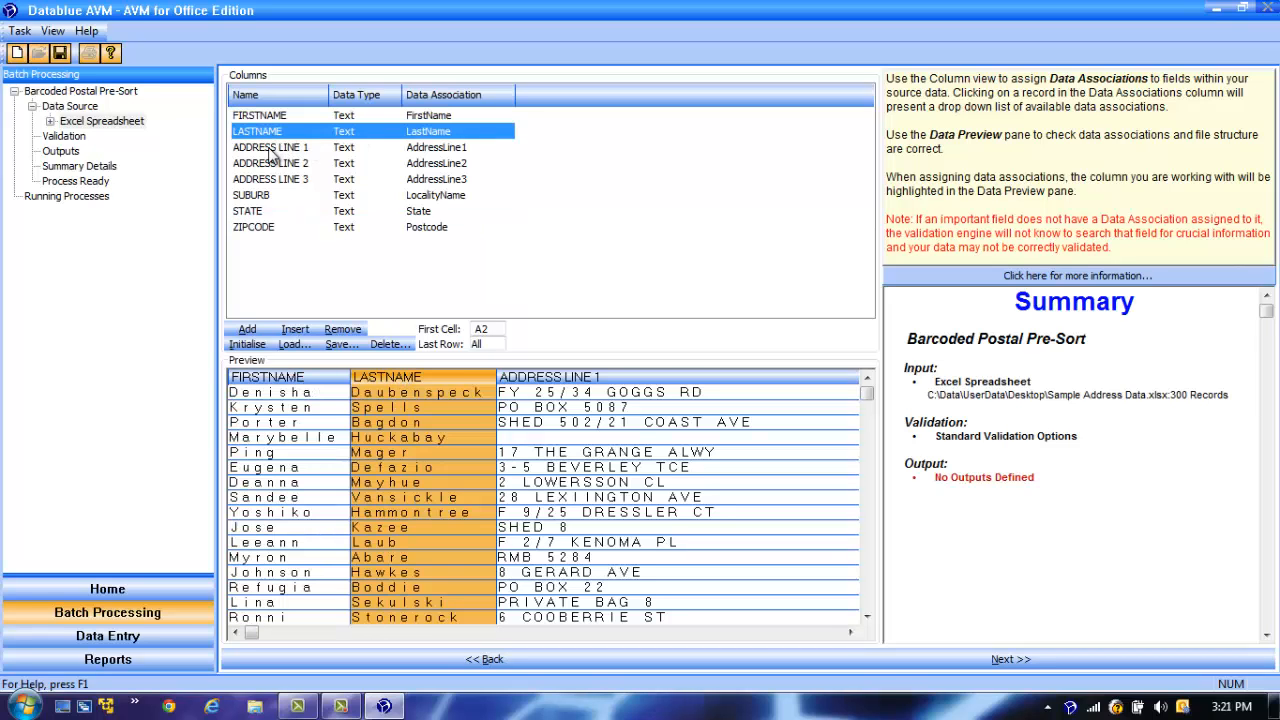
click(277, 151)
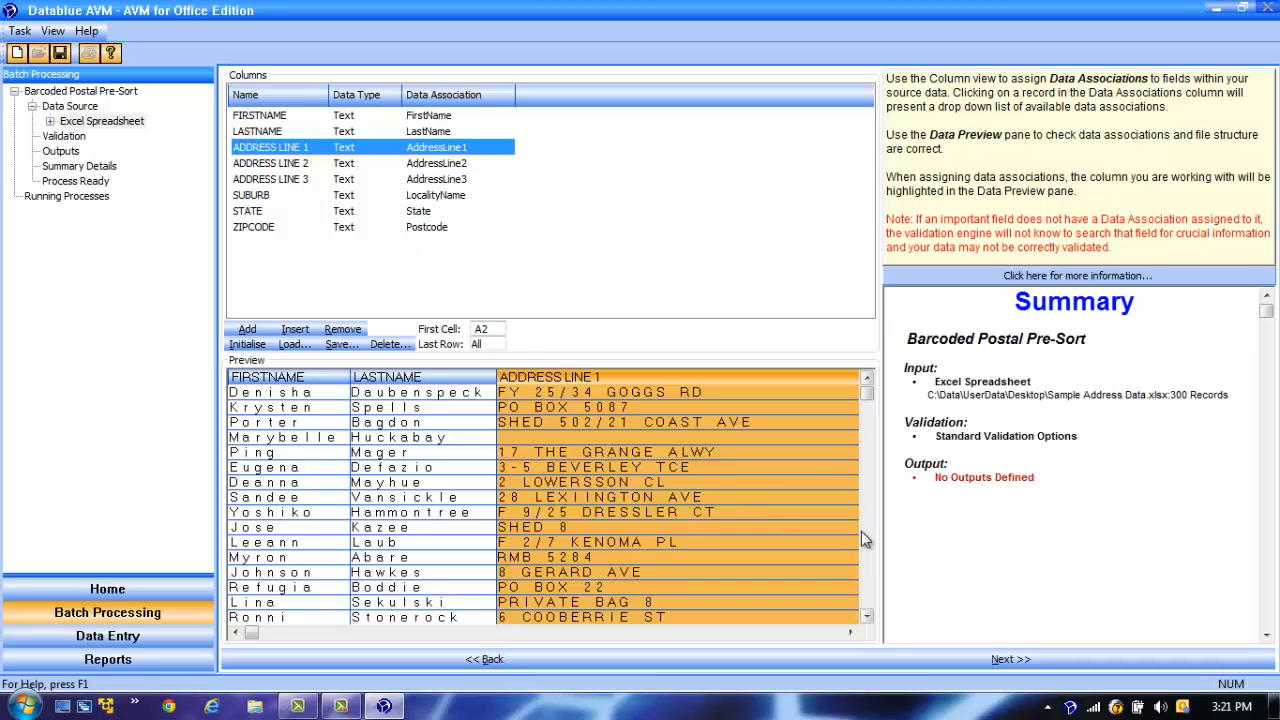
click(1022, 666)
click(1022, 666)
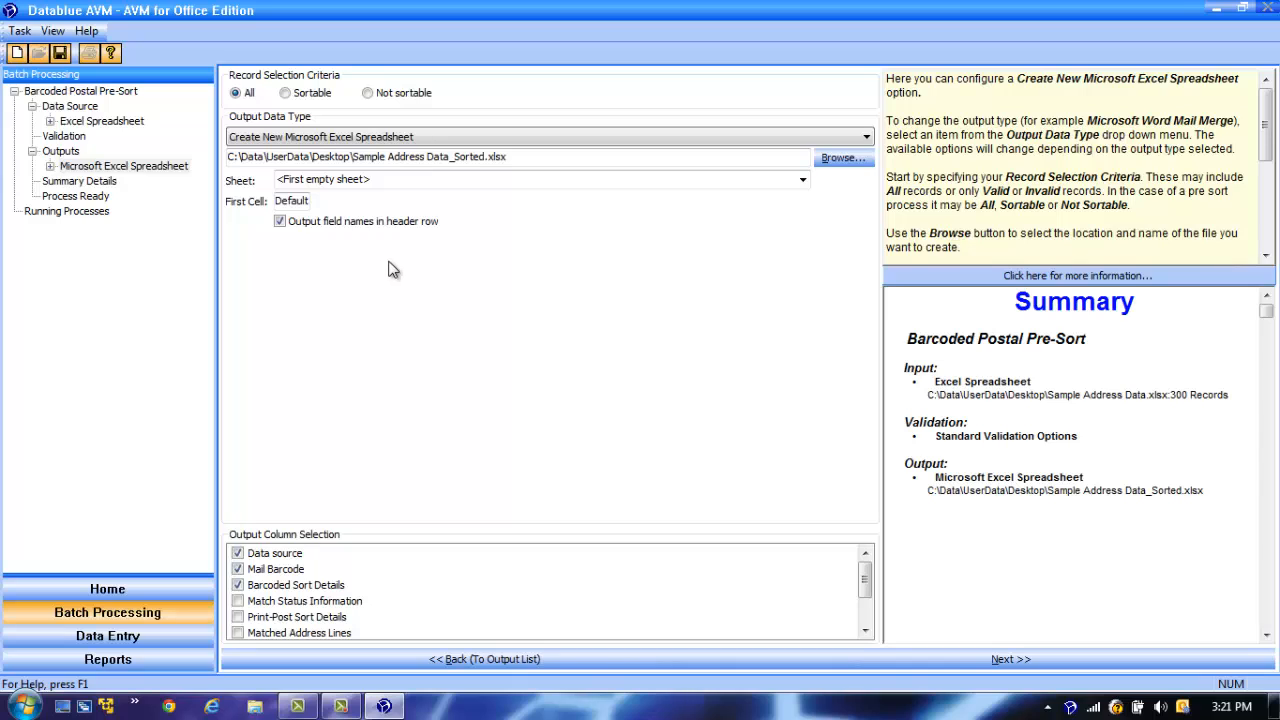
- Try the Sortable and Not sortable record selections for the spreadsheet output, and return the selection to All
click(286, 94)
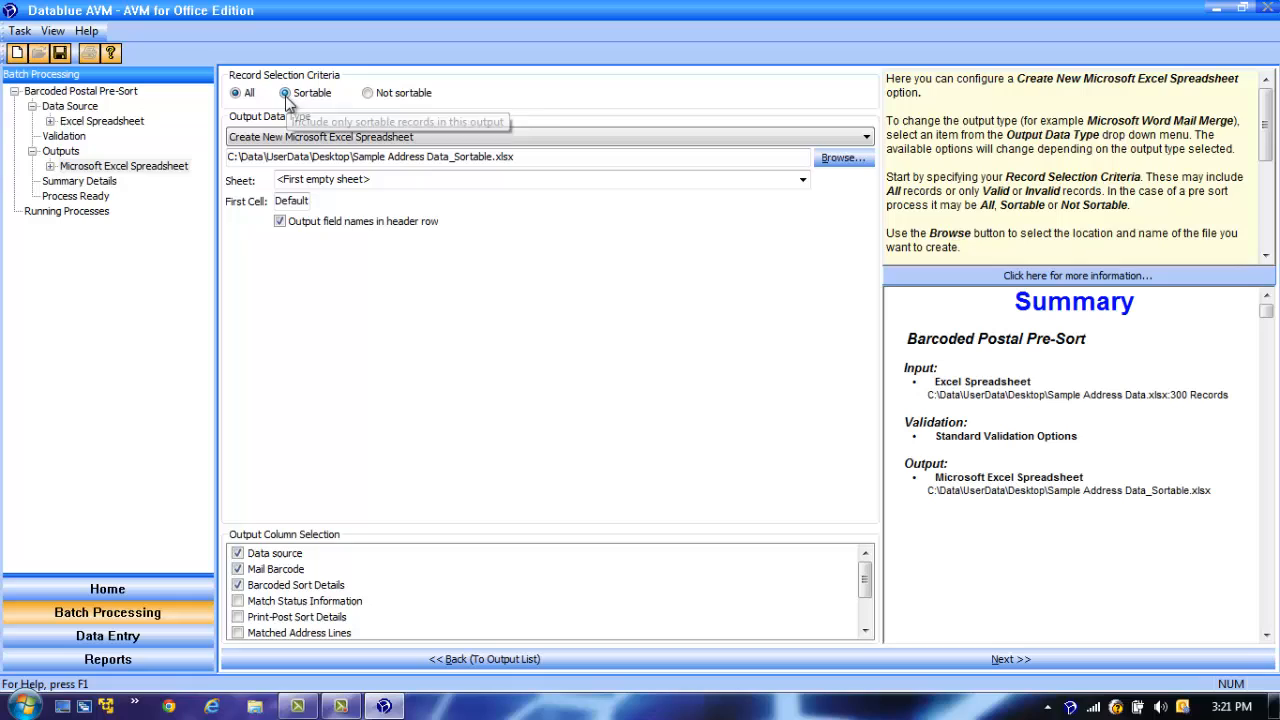
click(368, 94)
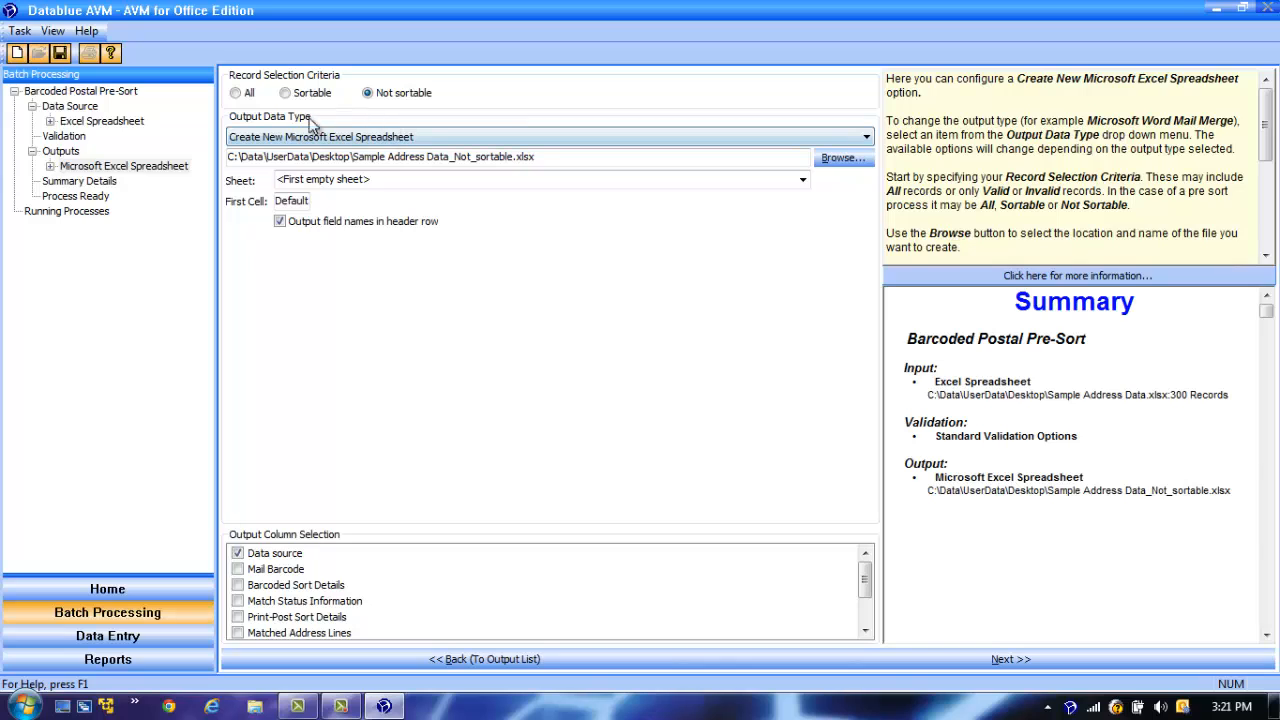
click(285, 93)
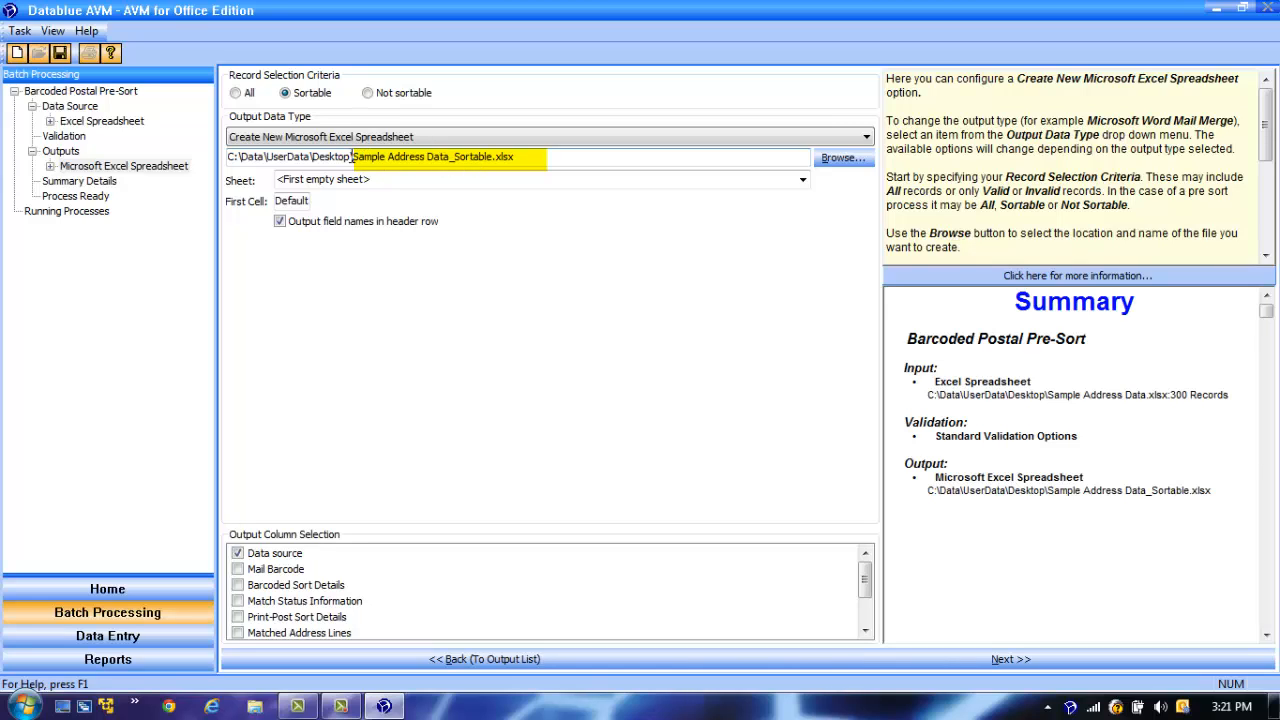
drag(353, 157, 446, 163)
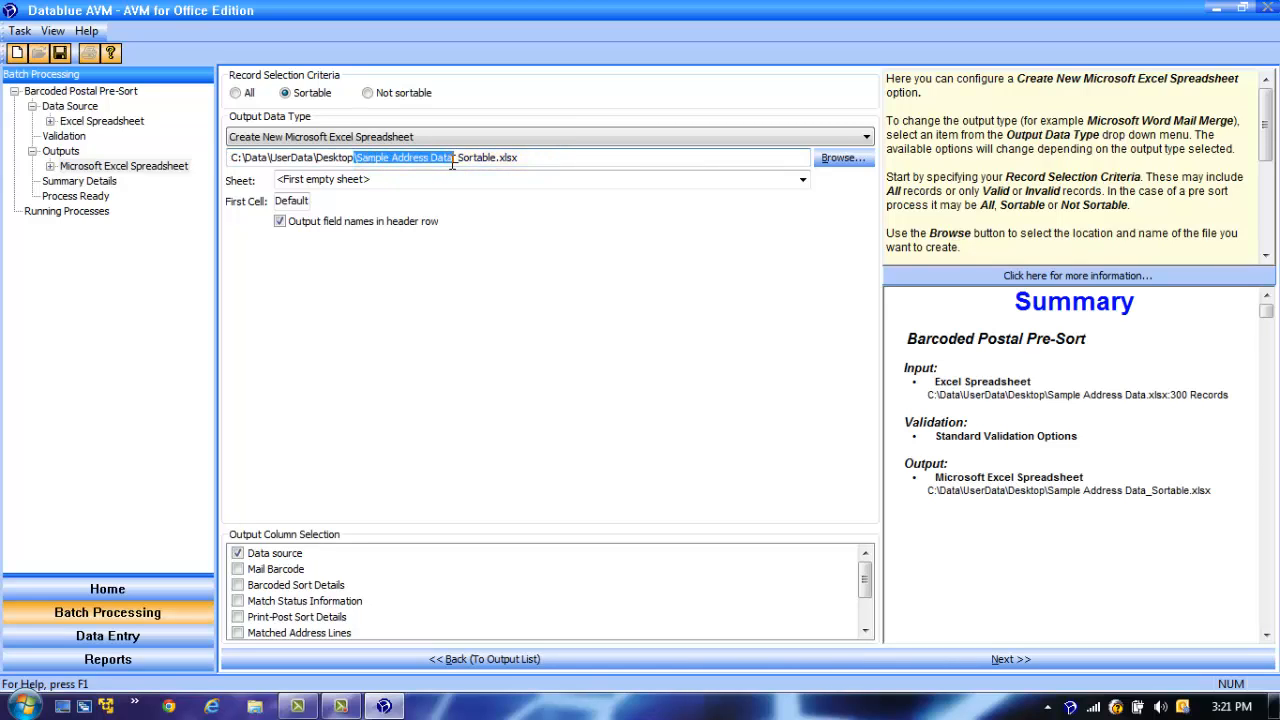
click(368, 93)
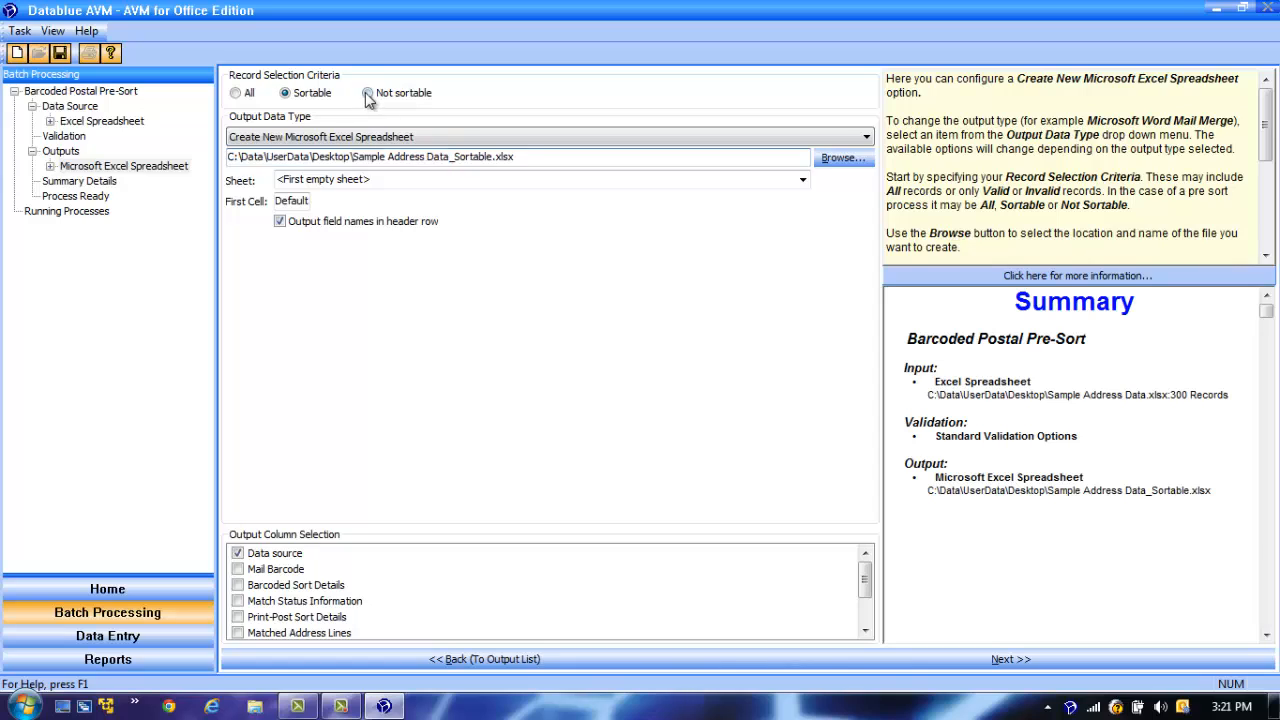
click(237, 93)
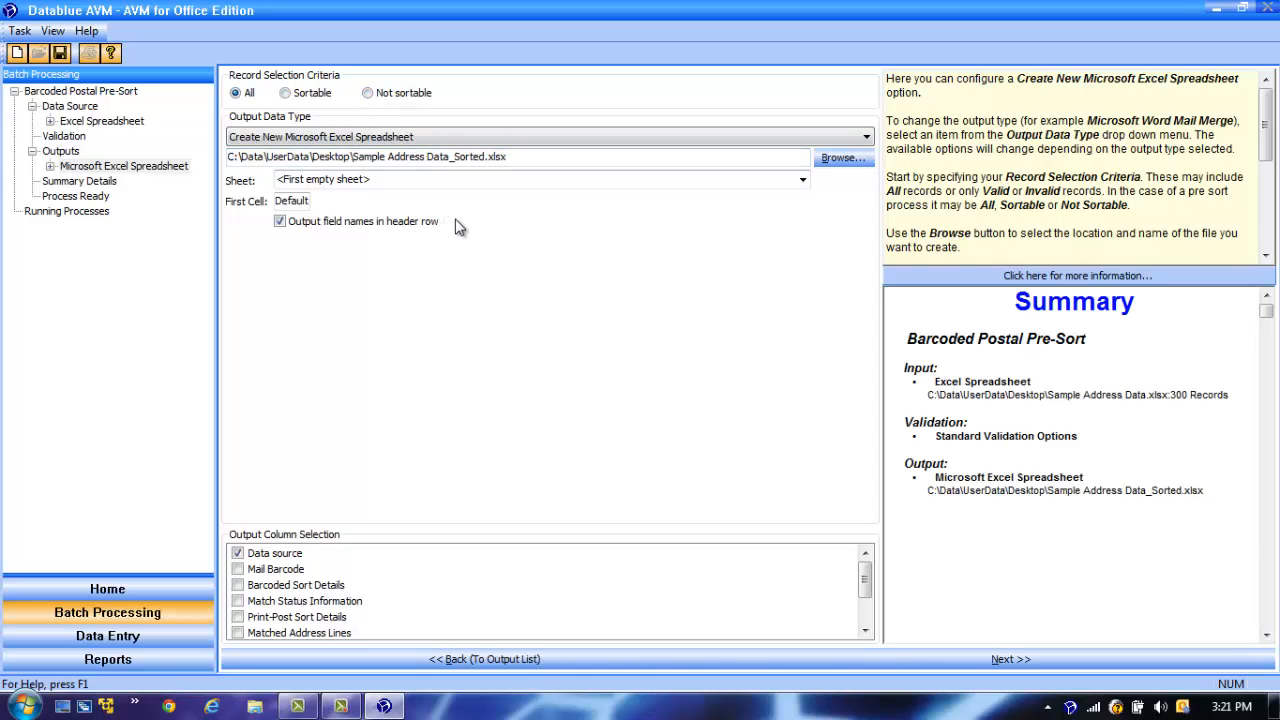
- Save the output as Sample Address Data_Sorted.xlsx on the Desktop, including the Mail Barcode, Barcoded Sort Details and Match Status Information columns
click(843, 158)
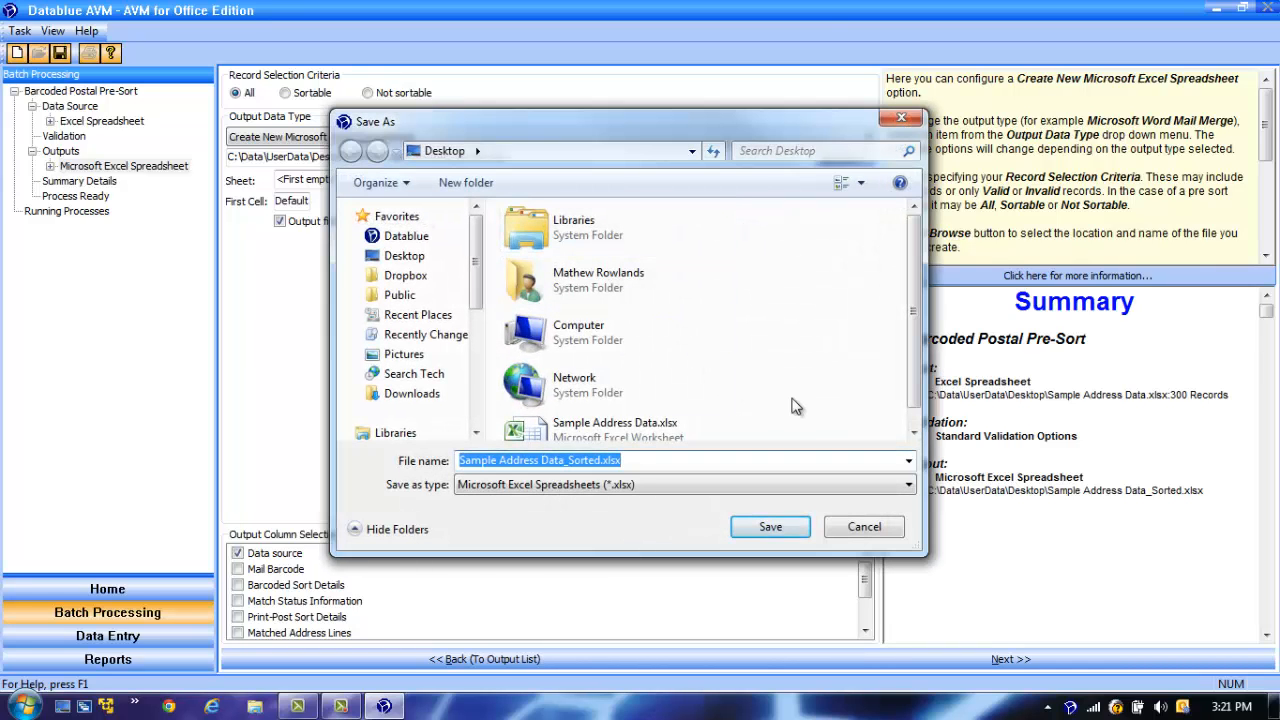
click(768, 527)
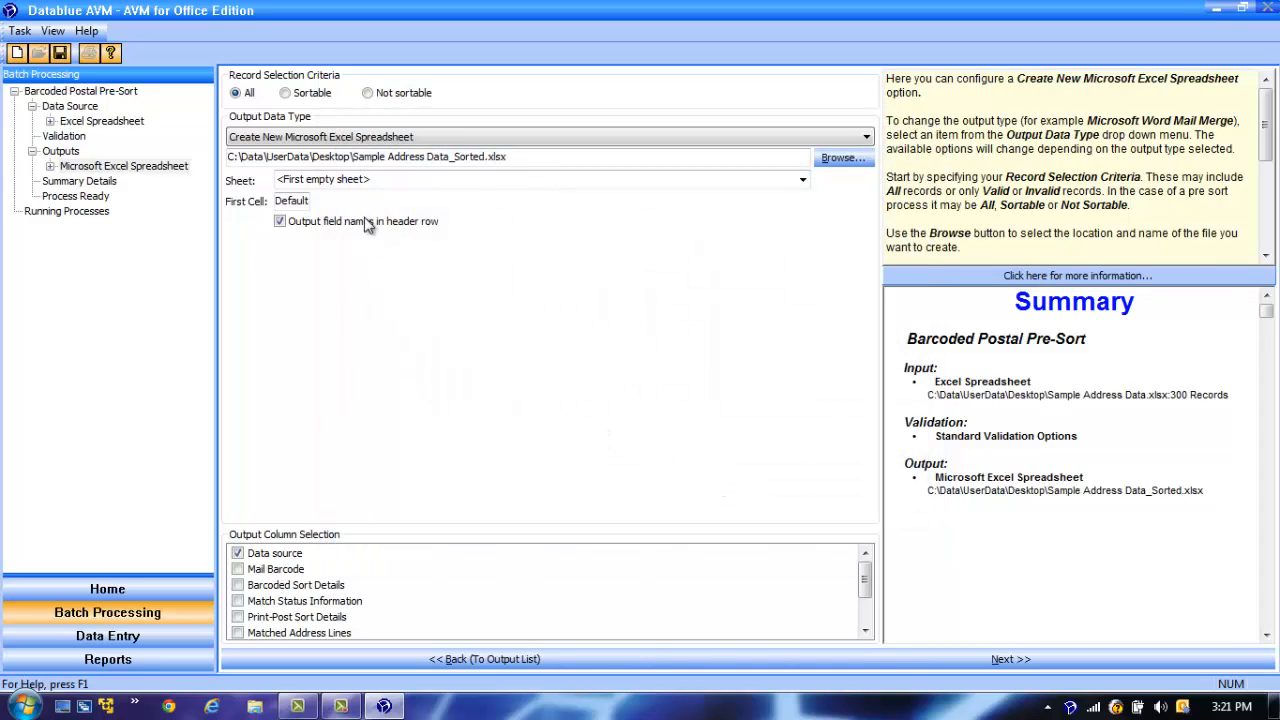
click(238, 569)
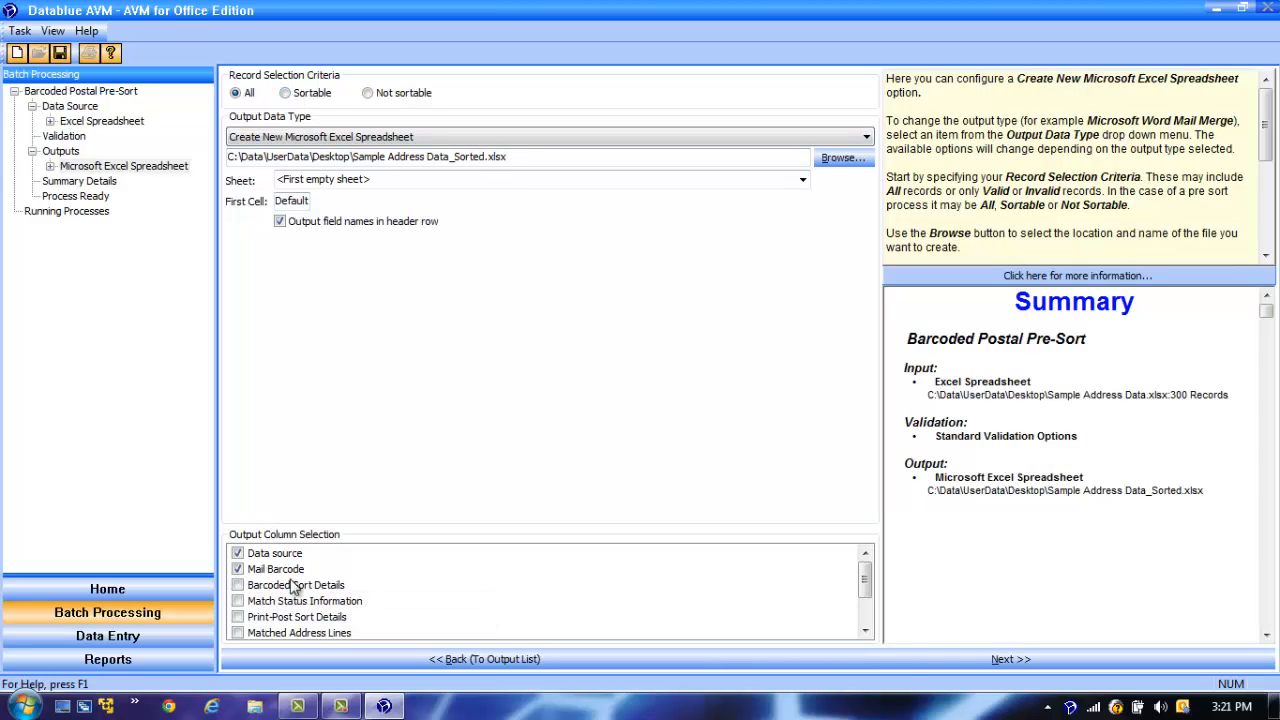
click(239, 589)
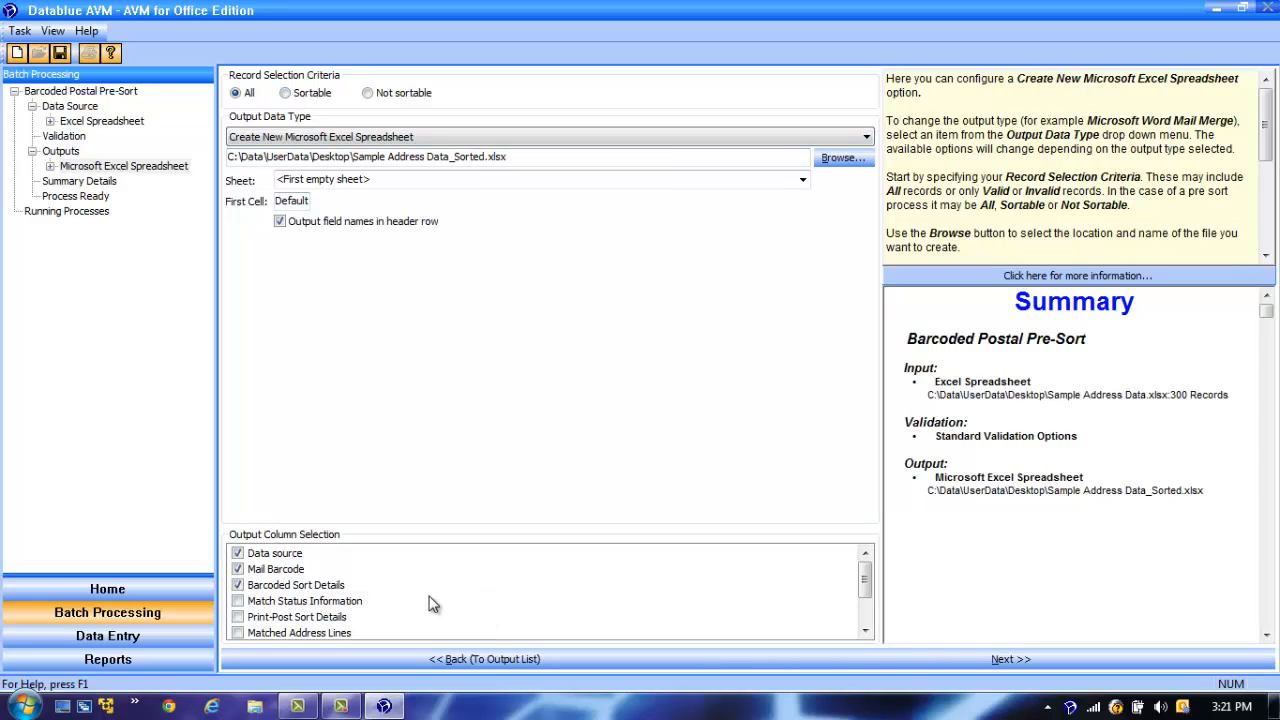
click(238, 602)
click(1012, 660)
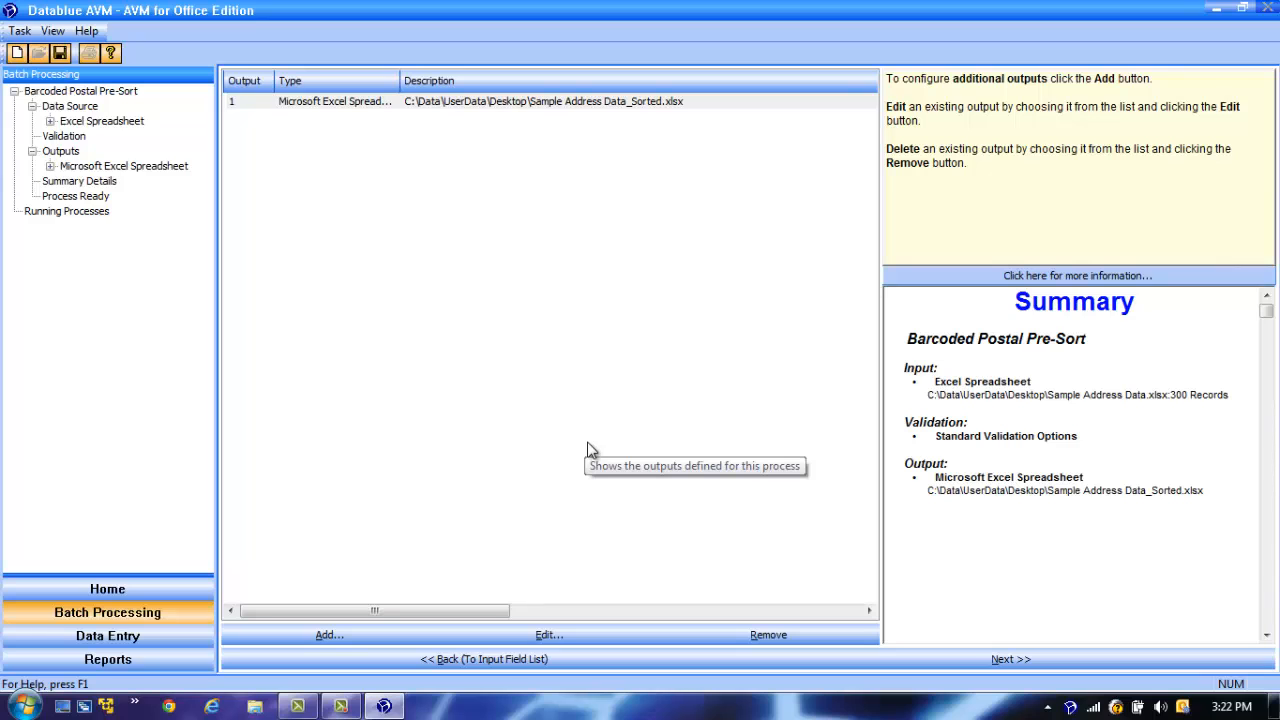
- Add a second new Microsoft Excel spreadsheet output that contains only the Not sortable records
click(328, 636)
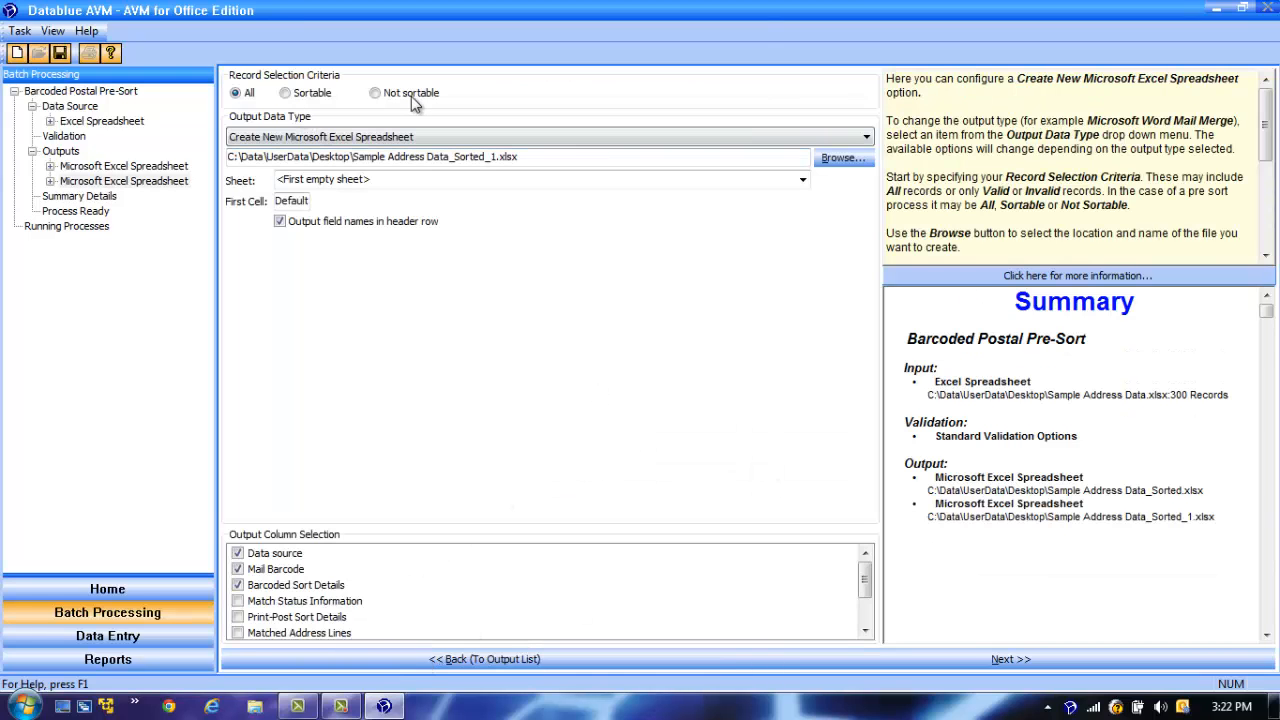
click(377, 97)
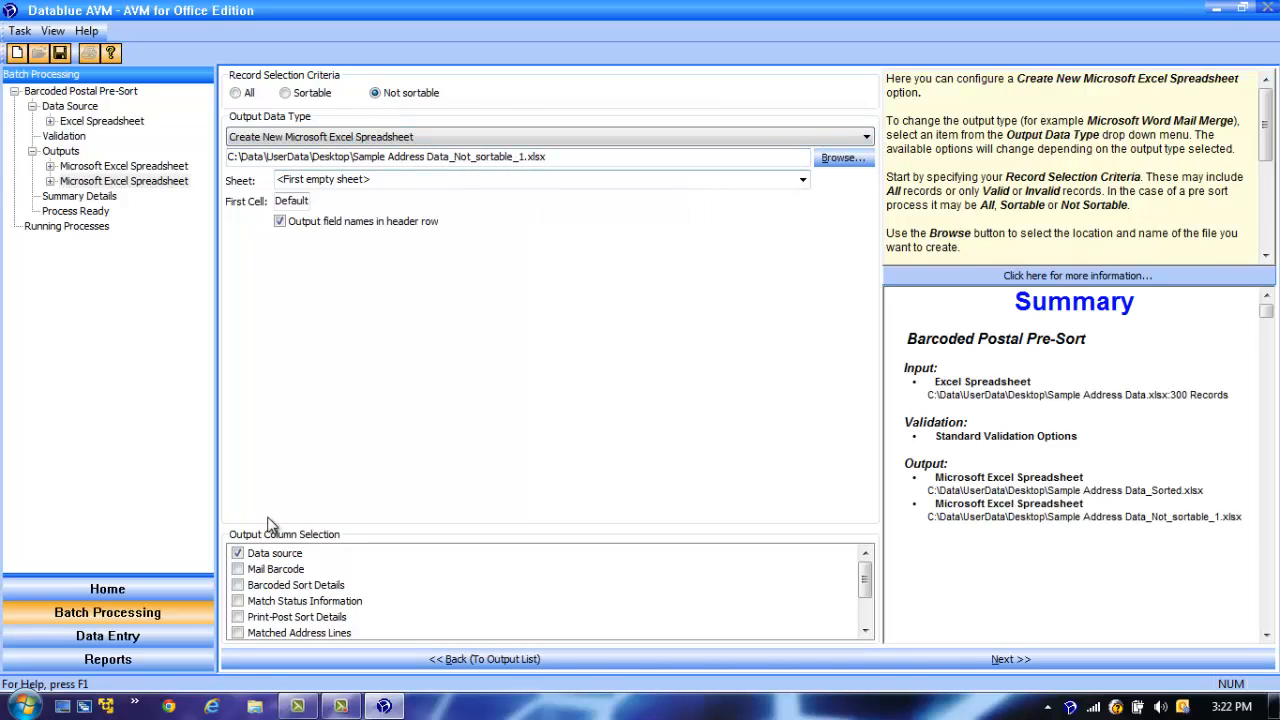
click(1048, 660)
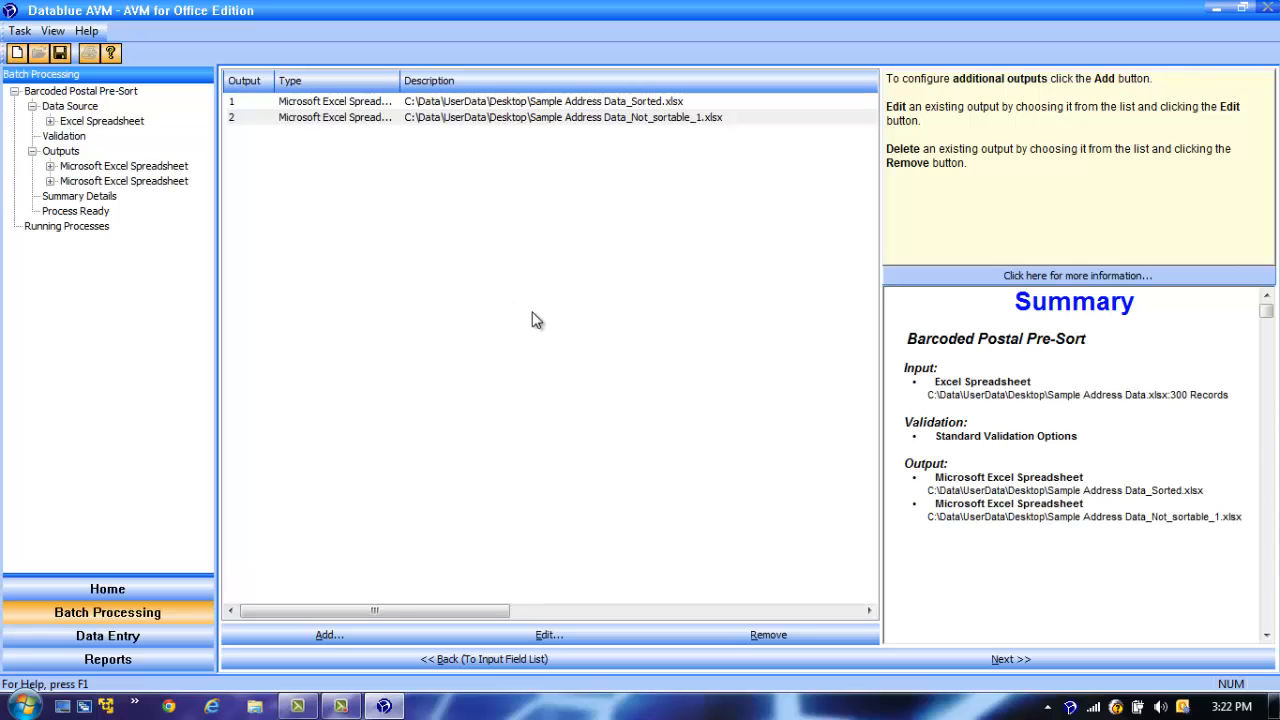
- Check the advanced tray settings of the presort report details, keep them as they are, and queue the process for immediate execution
click(1003, 660)
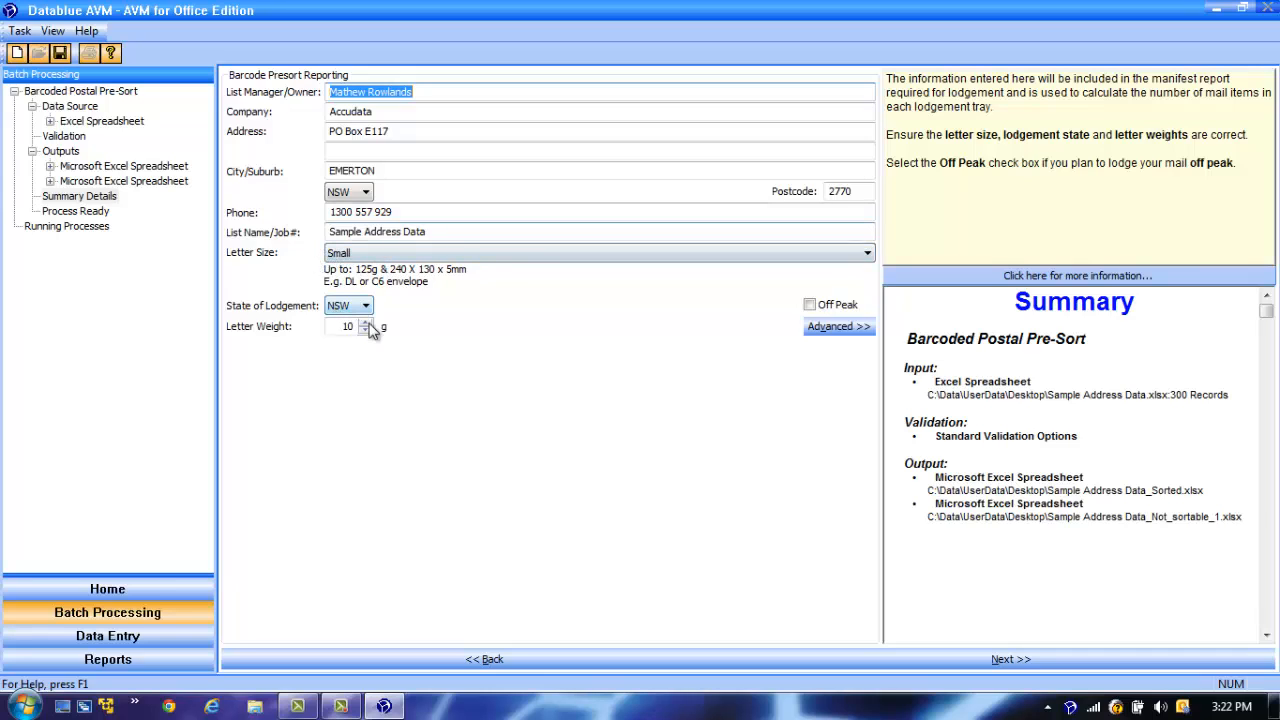
click(837, 327)
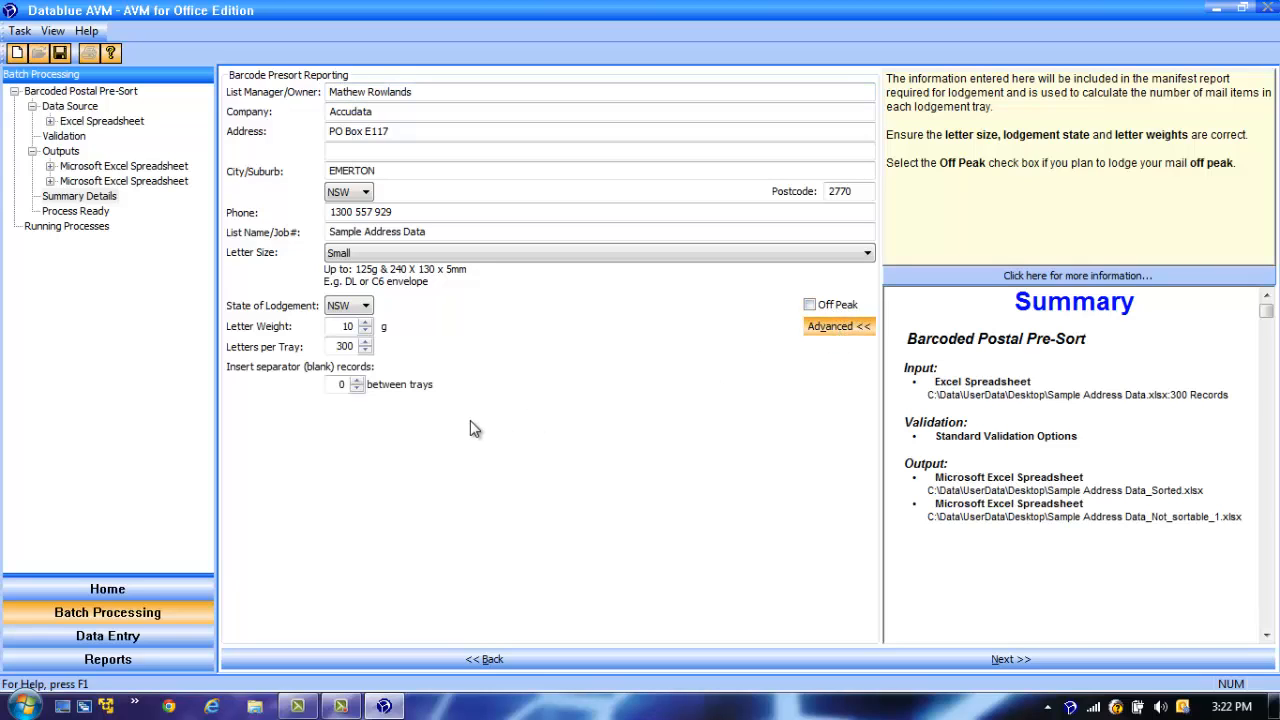
click(830, 327)
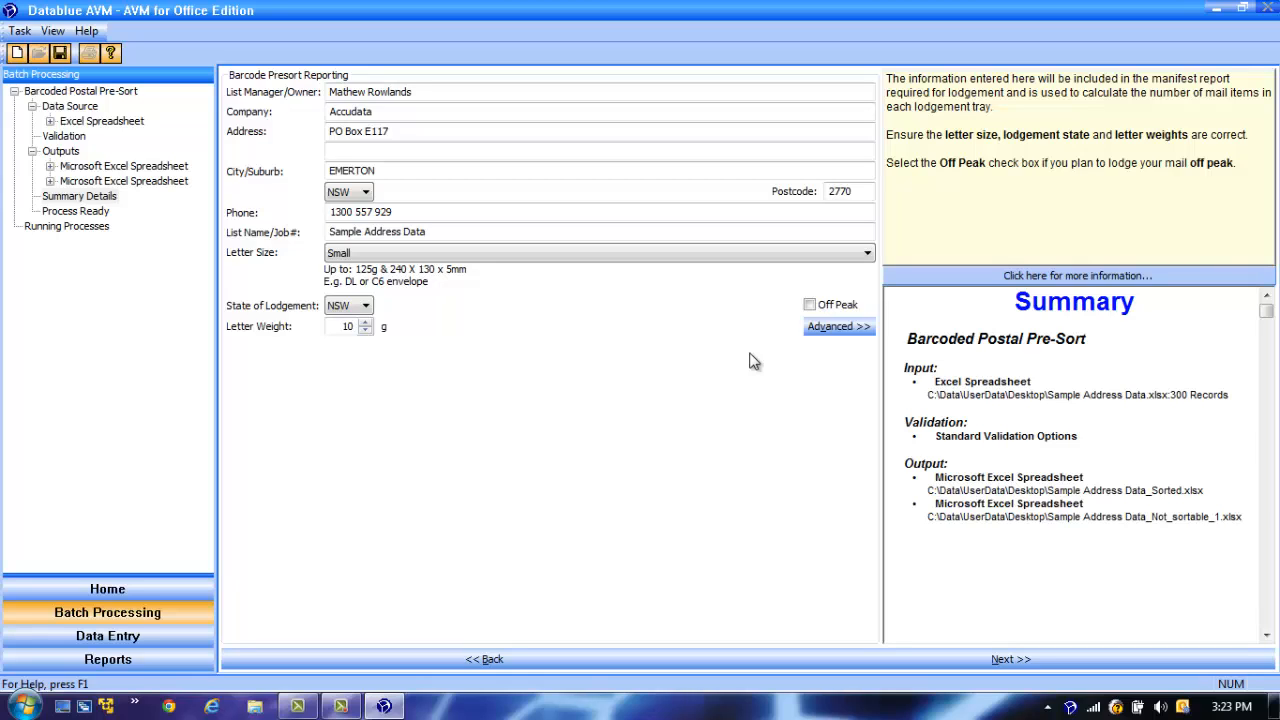
click(1027, 663)
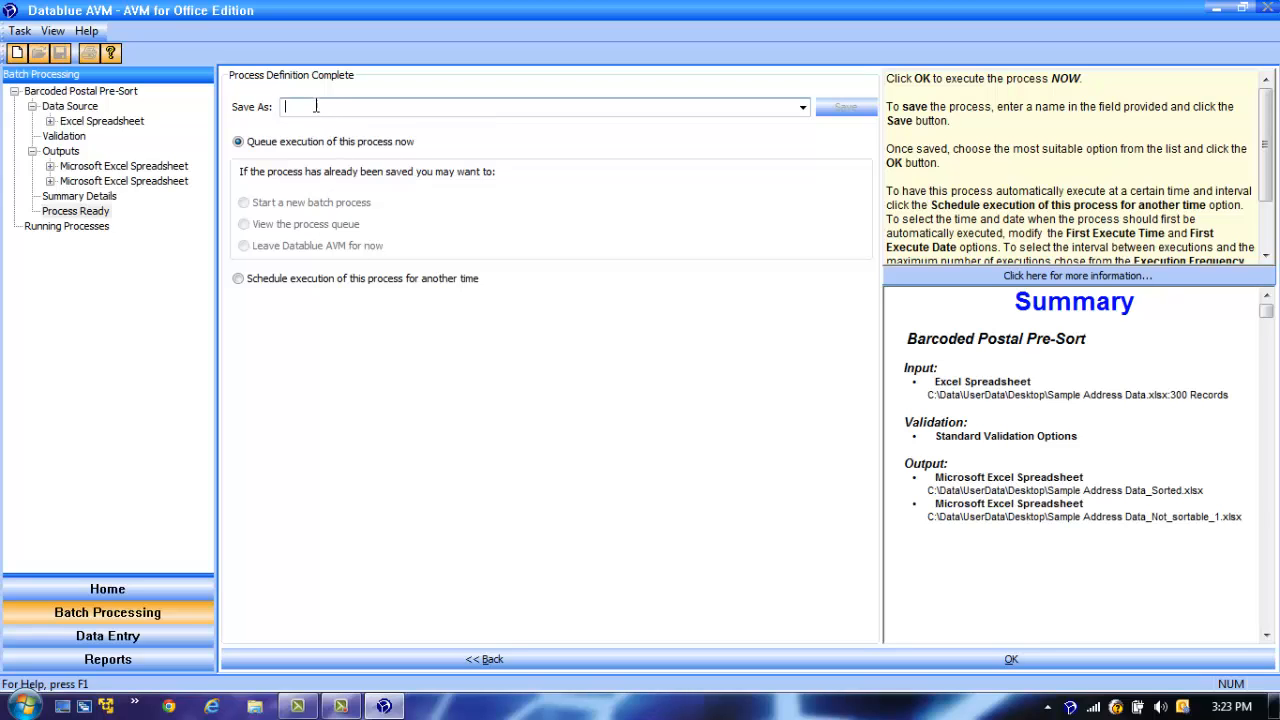
click(1015, 659)
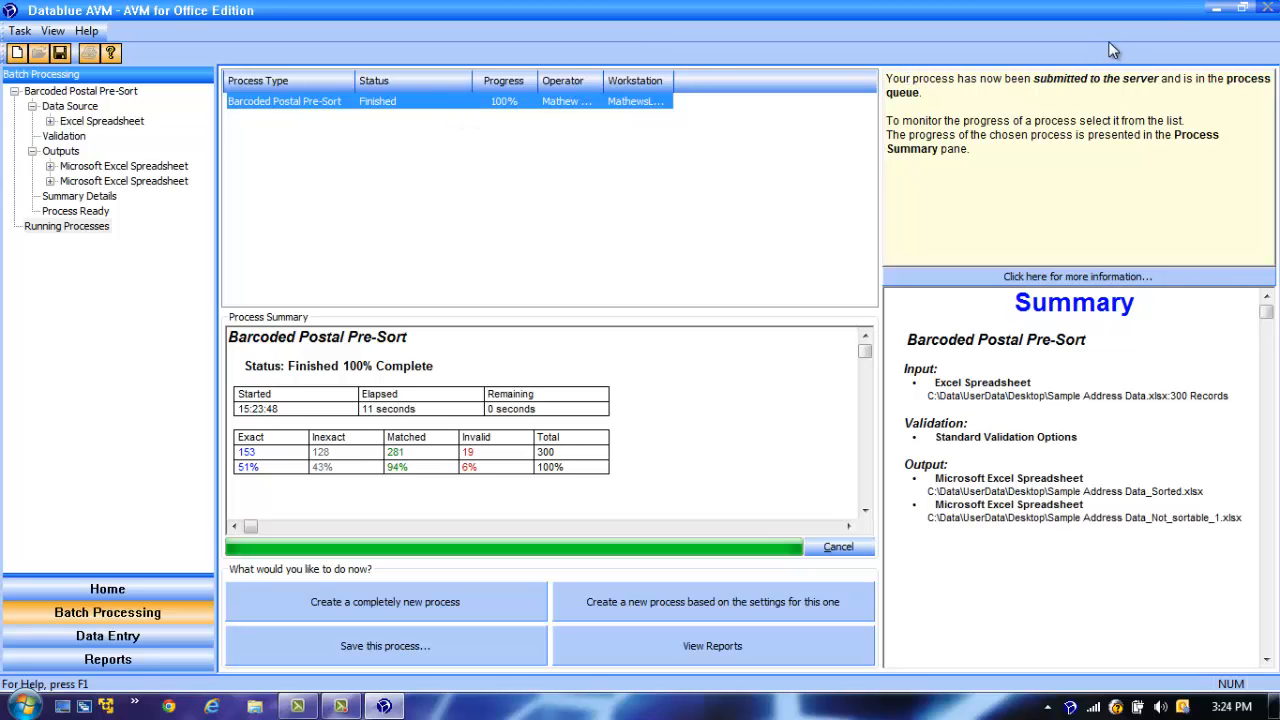
- Minimize the address software and open Sample Address Data_Sorted.xlsx from the desktop in Excel
click(1220, 10)
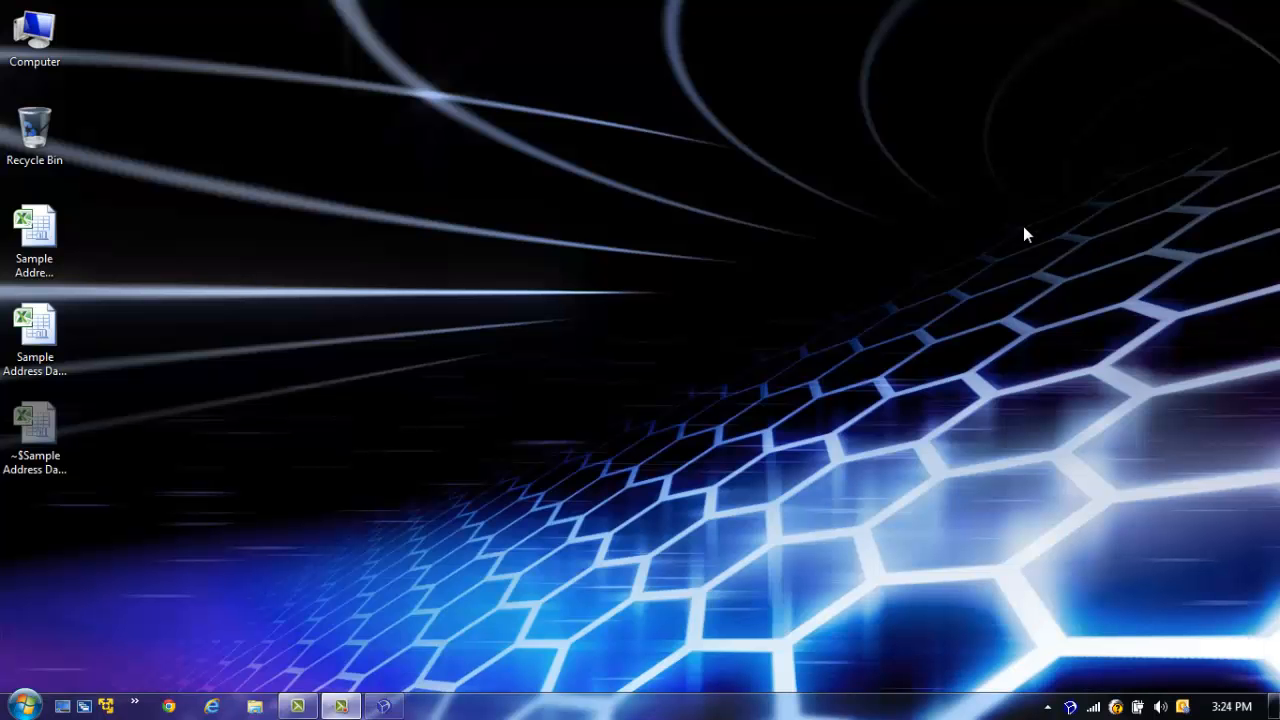
click(33, 340)
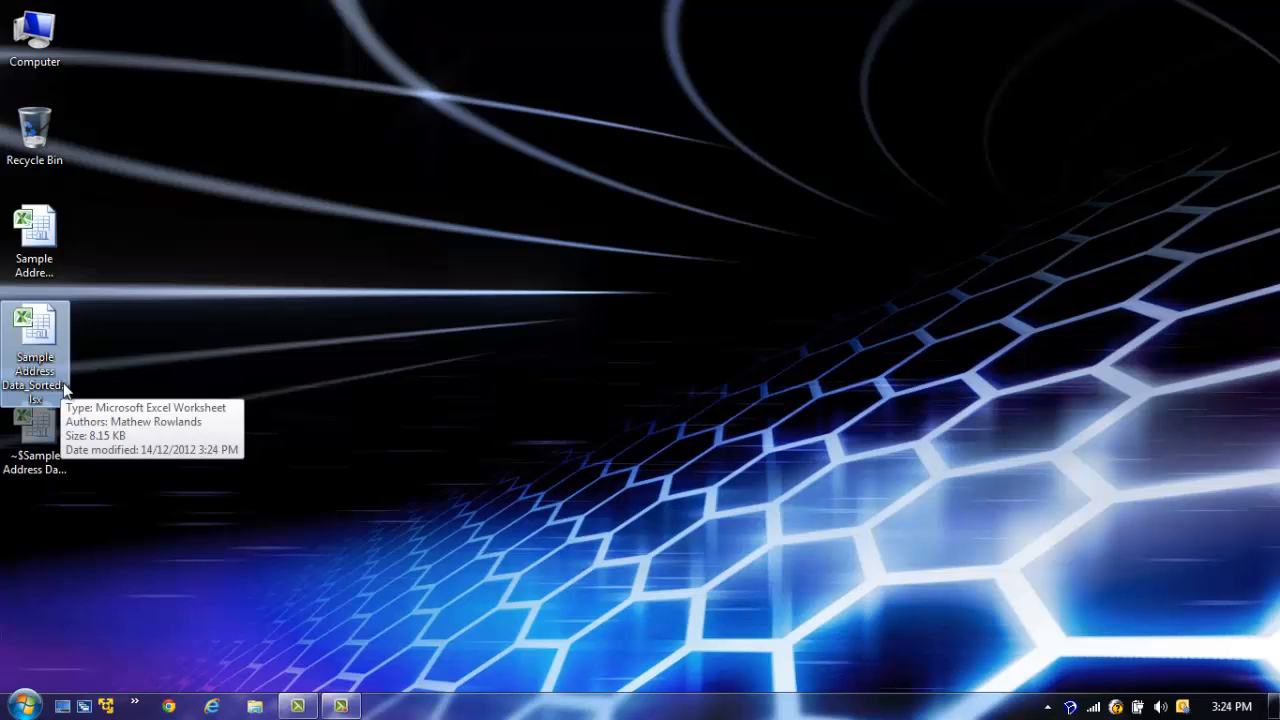
double_click(44, 352)
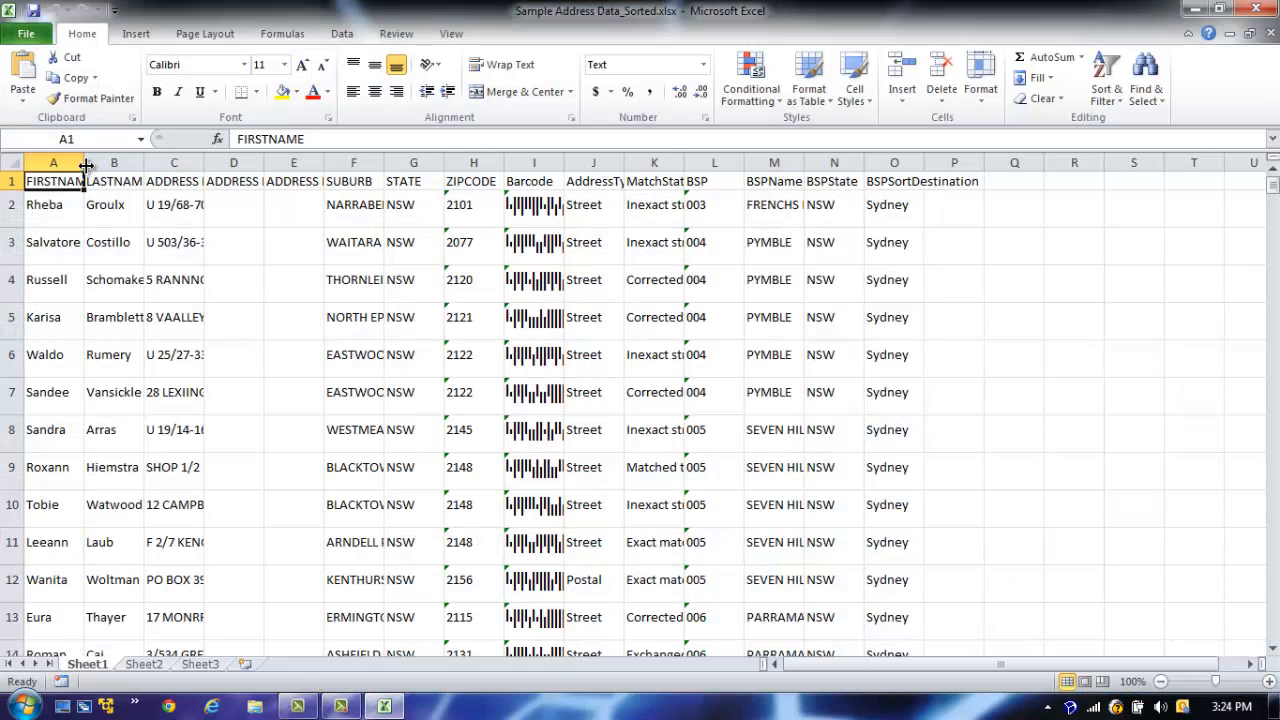
- Select the original address columns FIRSTNAME to ZIPCODE, and fit the Barcode and MatchStatus columns to the width of their contents
drag(53, 162, 456, 168)
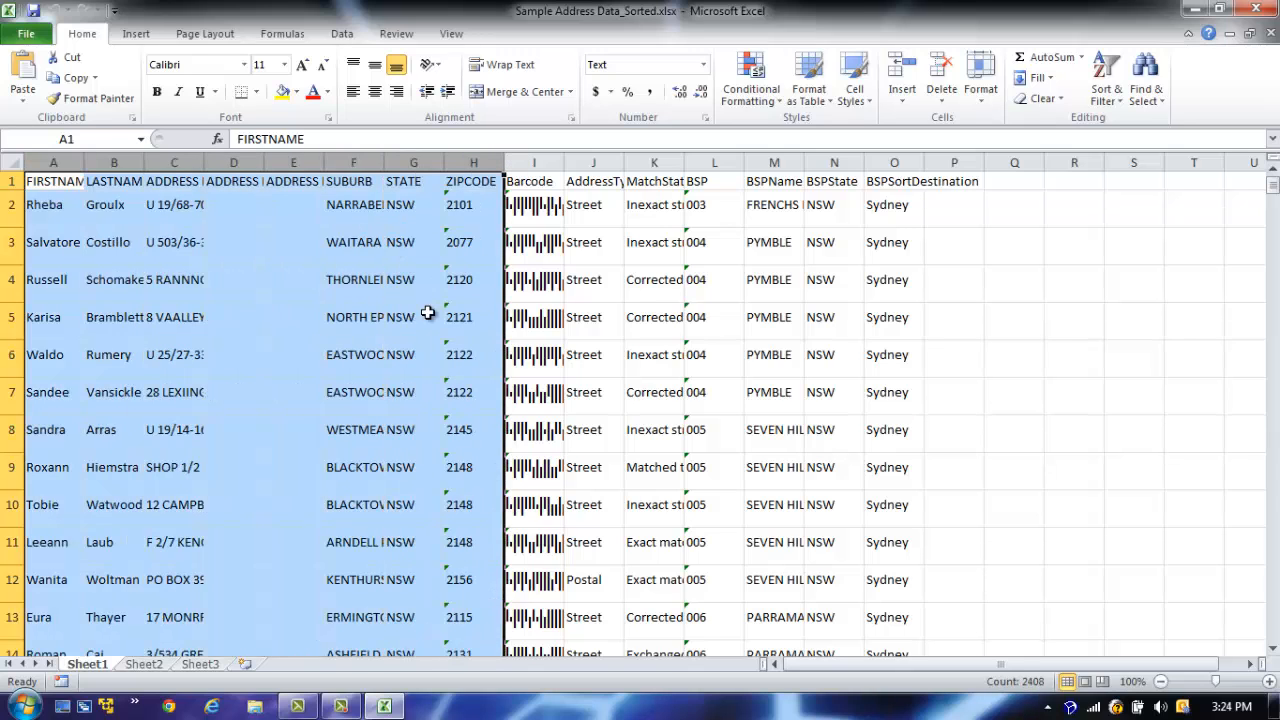
double_click(565, 163)
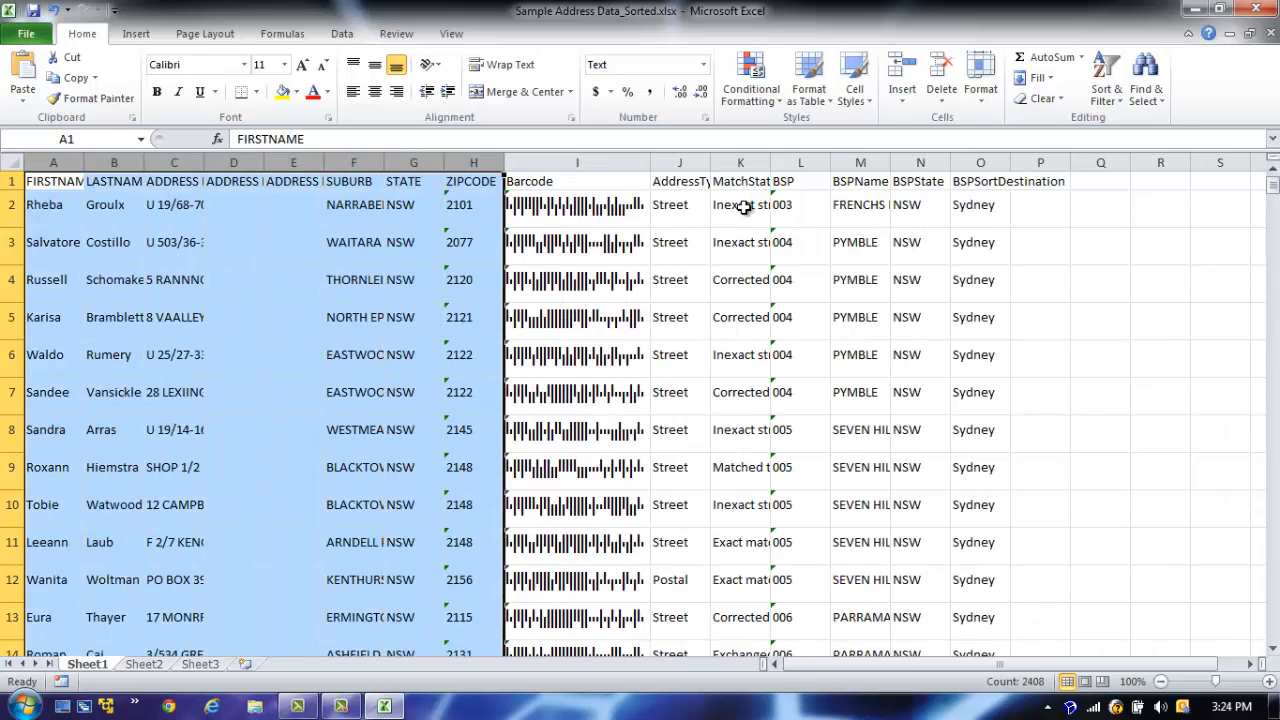
double_click(770, 163)
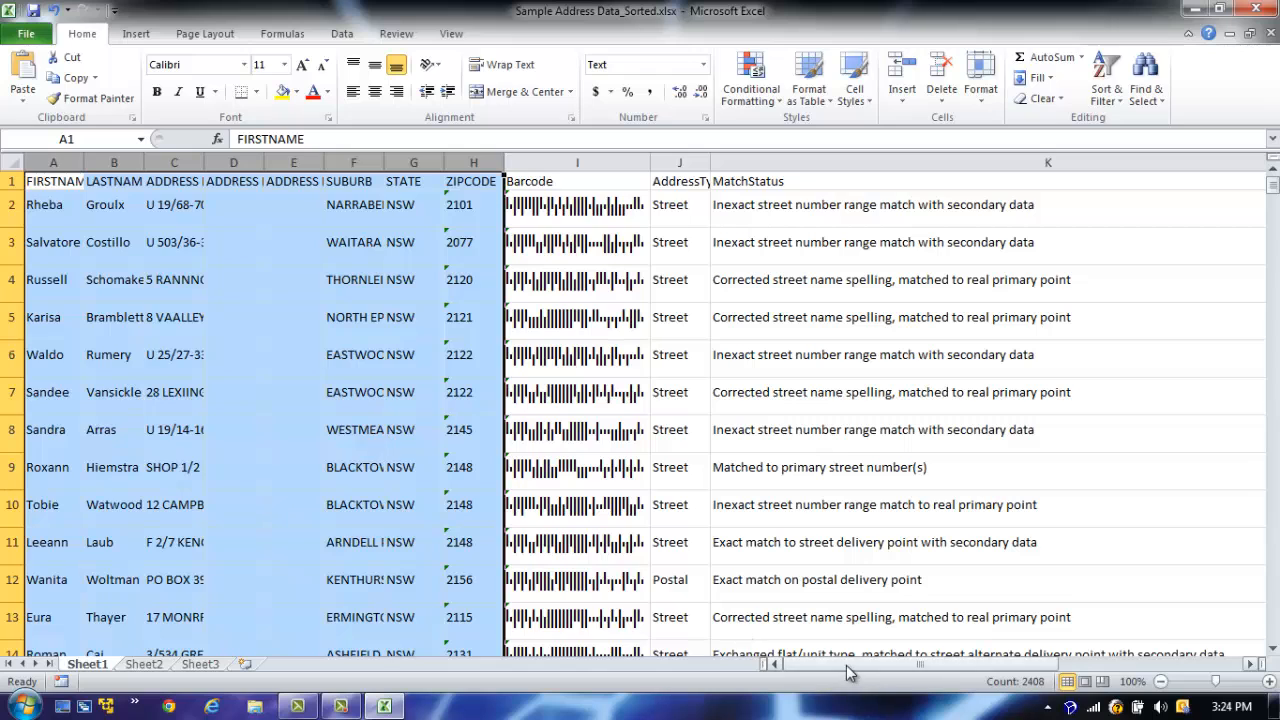
- Select the BSP column and examine the barcoded sort details in the BSP, BSPName, BSPState and BSPSortDestination columns
drag(848, 664, 905, 664)
click(1212, 172)
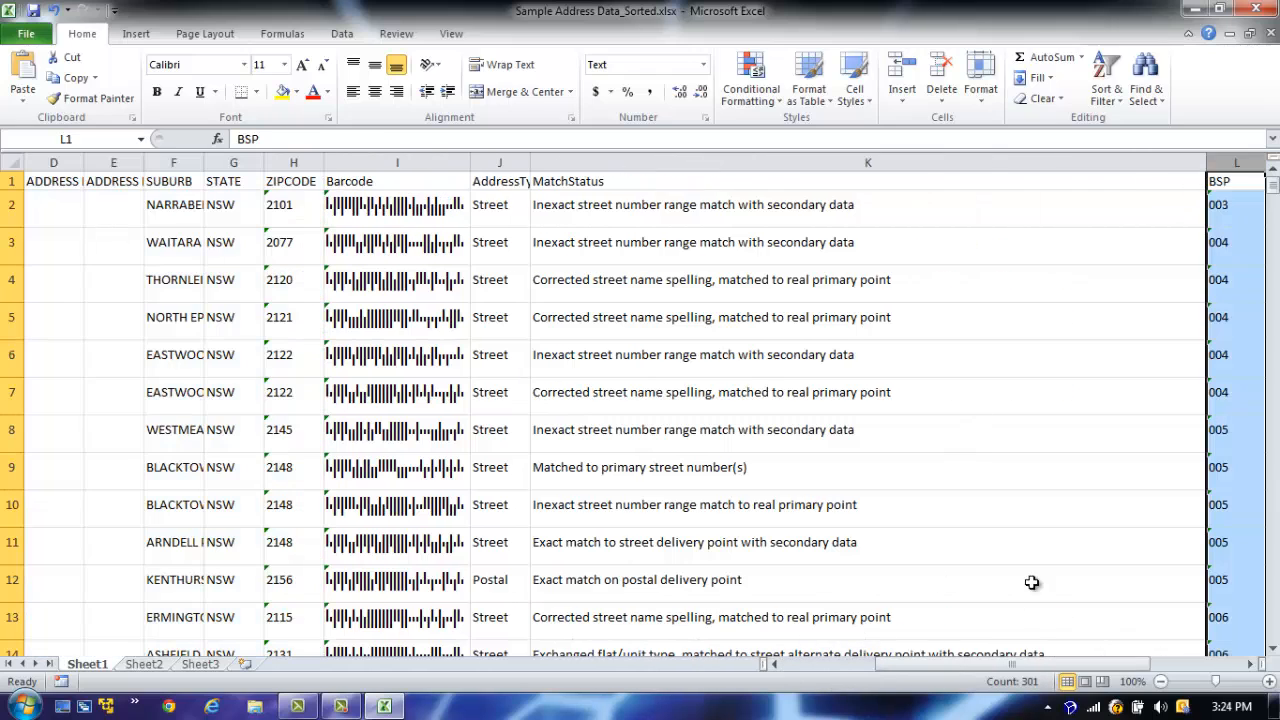
drag(1020, 664, 1150, 668)
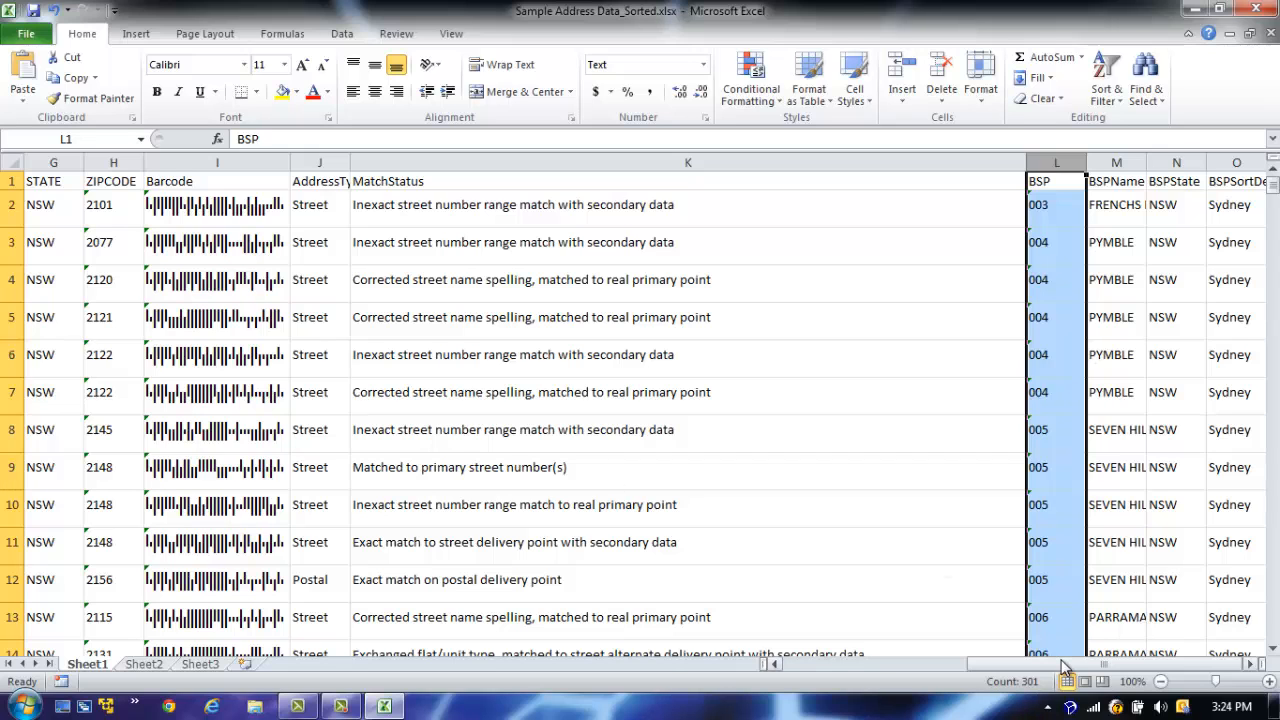
drag(1063, 665, 912, 666)
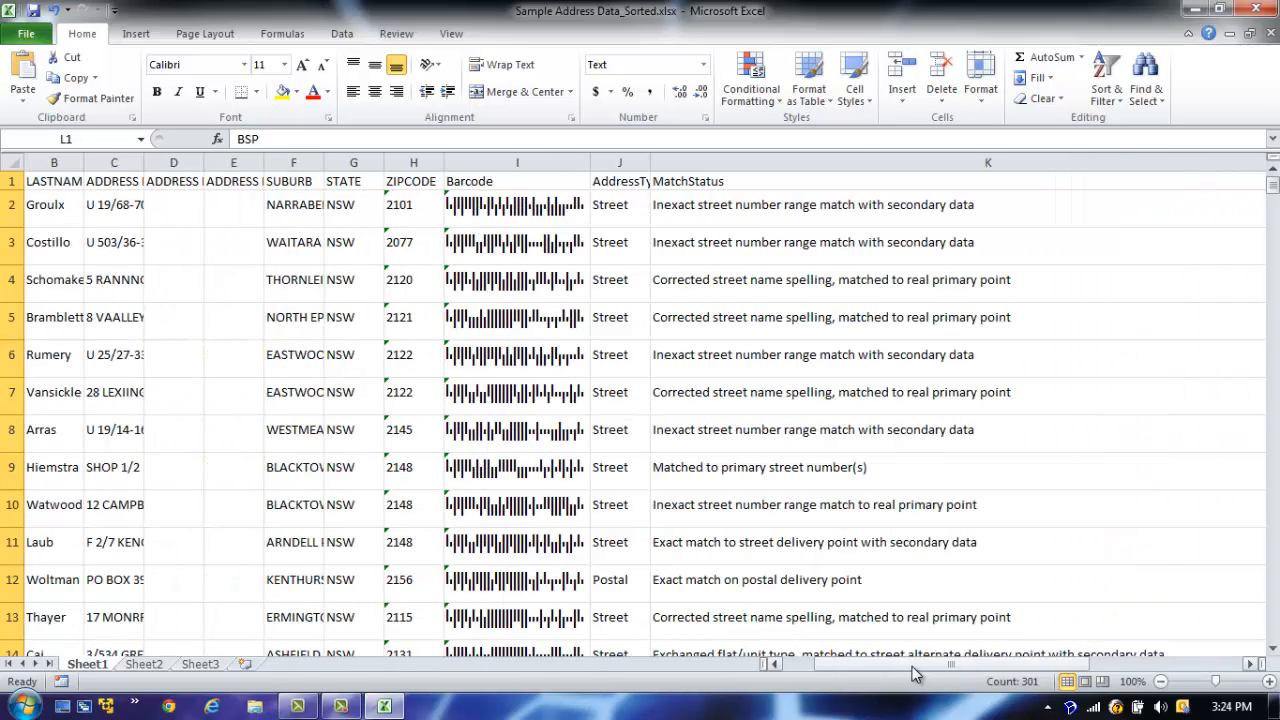